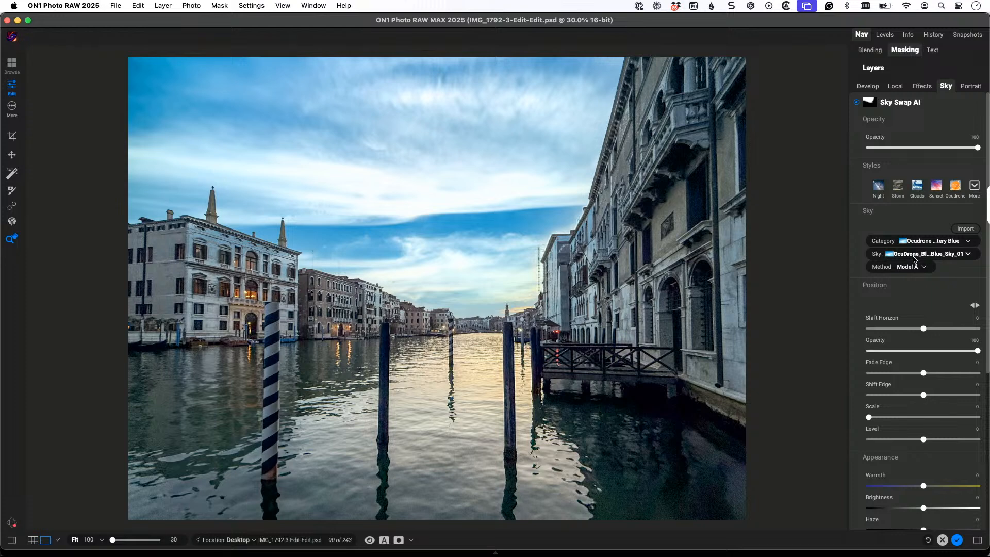
click(916, 254)
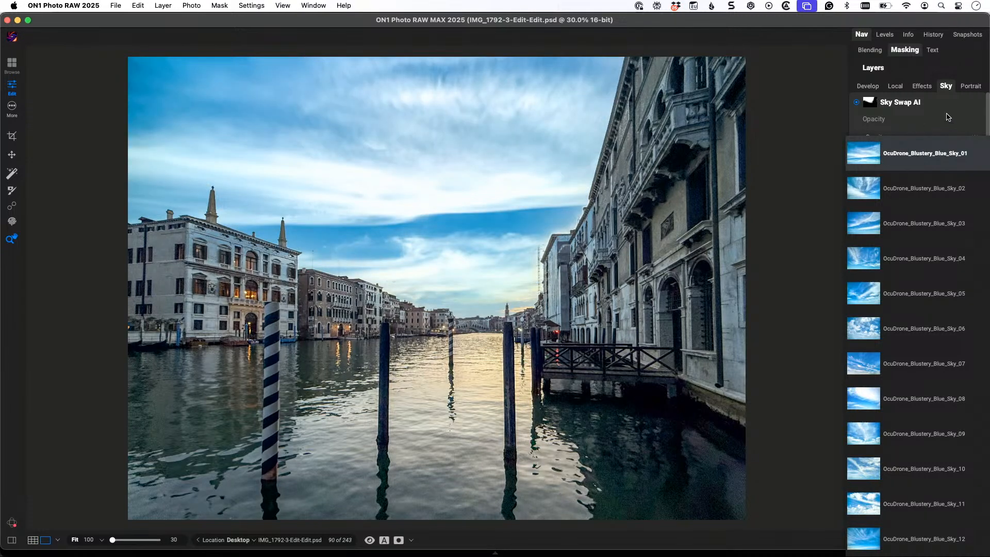
click(911, 142)
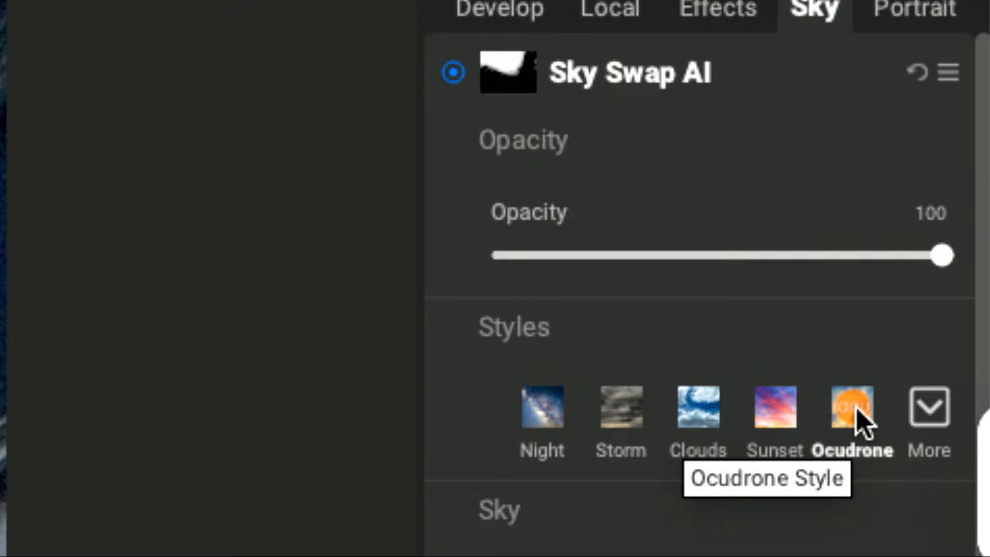
click(926, 410)
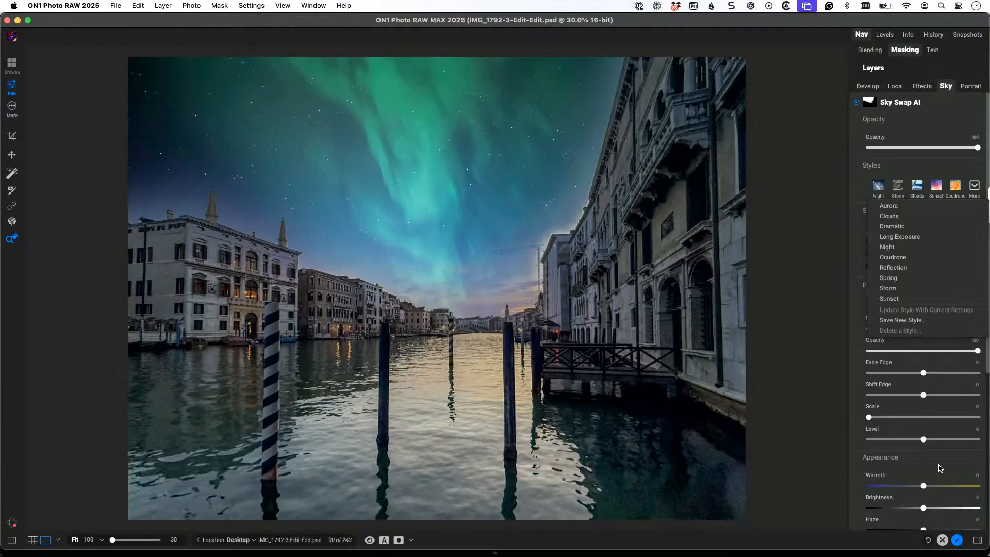
click(913, 227)
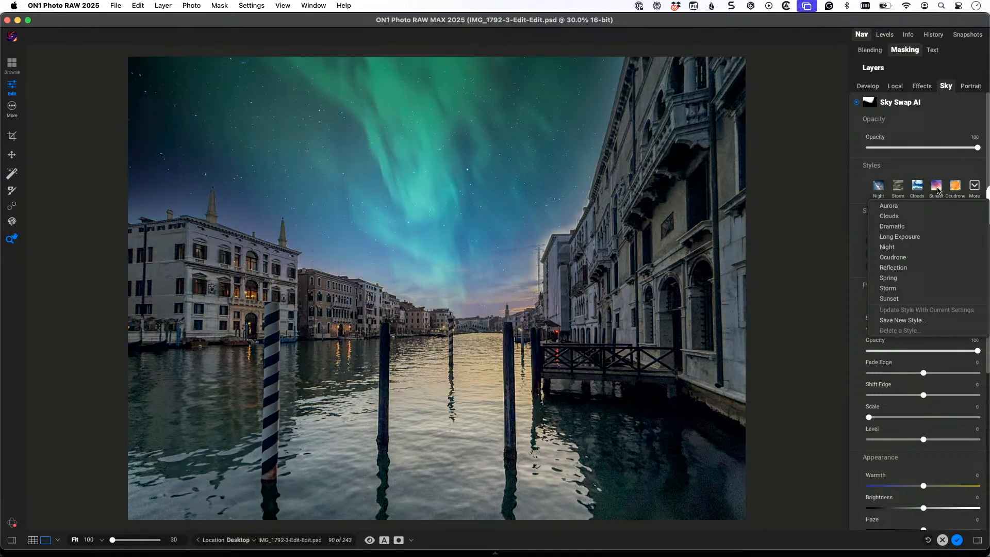
Apply the Sunset style to the sky swap and enable its Reflection in the canal water
click(938, 191)
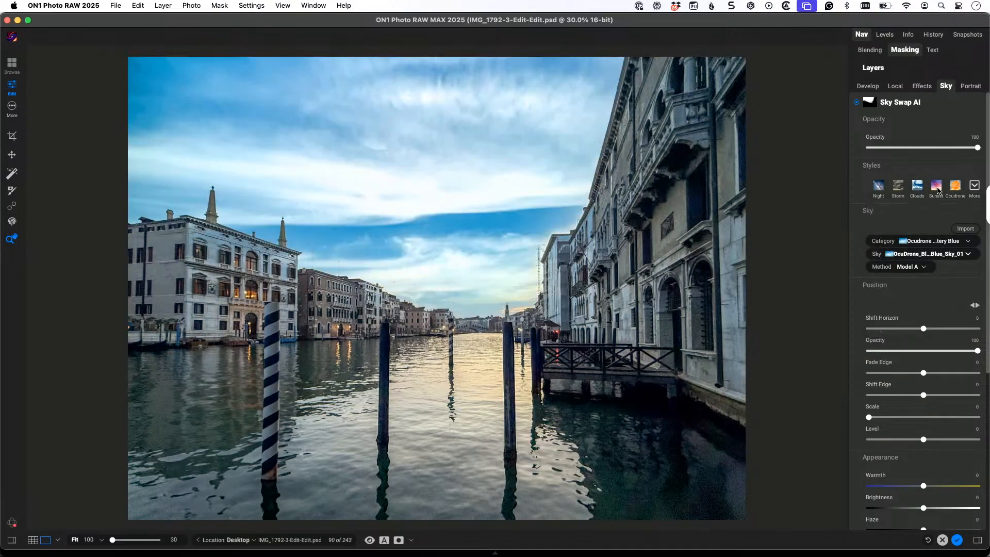
click(937, 189)
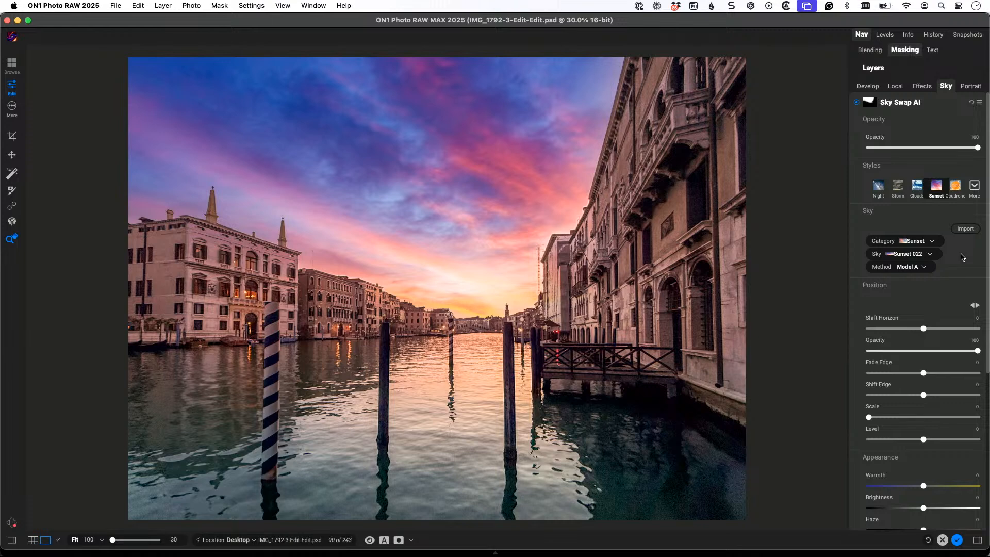
scroll(962, 257, down, 8)
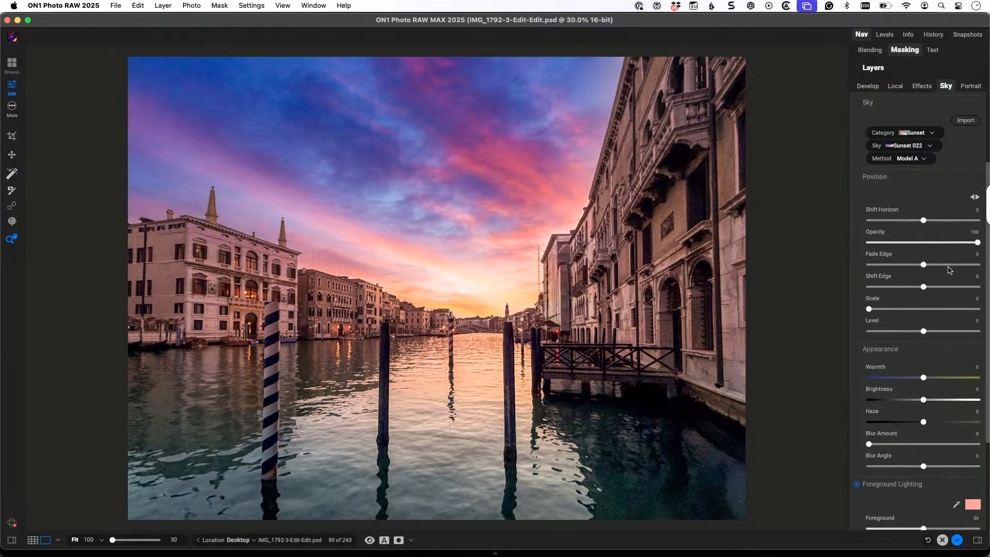
scroll(949, 270, down, 2)
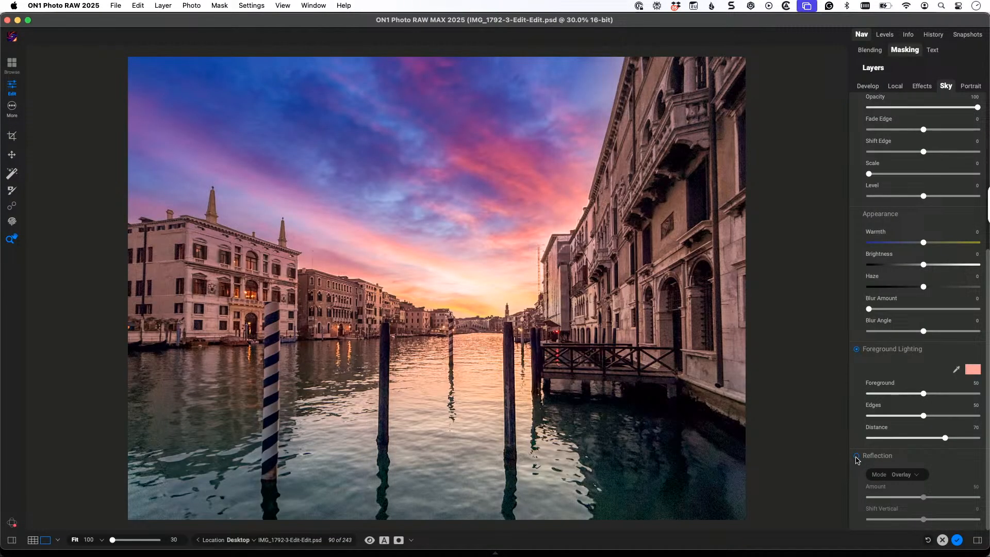
click(857, 458)
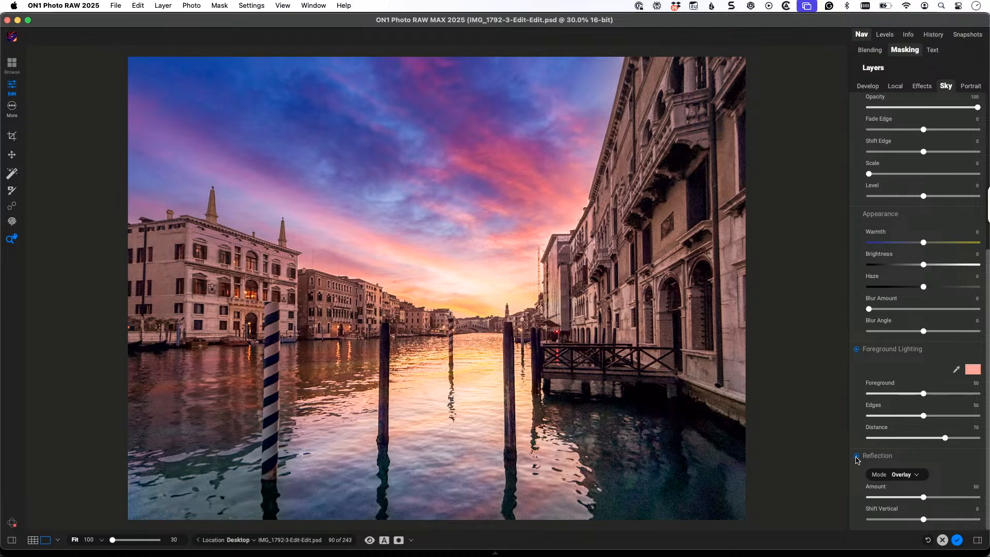
click(857, 457)
click(857, 457)
Compare the original photo with the sunset sky swap several times by switching the preview off and on
click(370, 540)
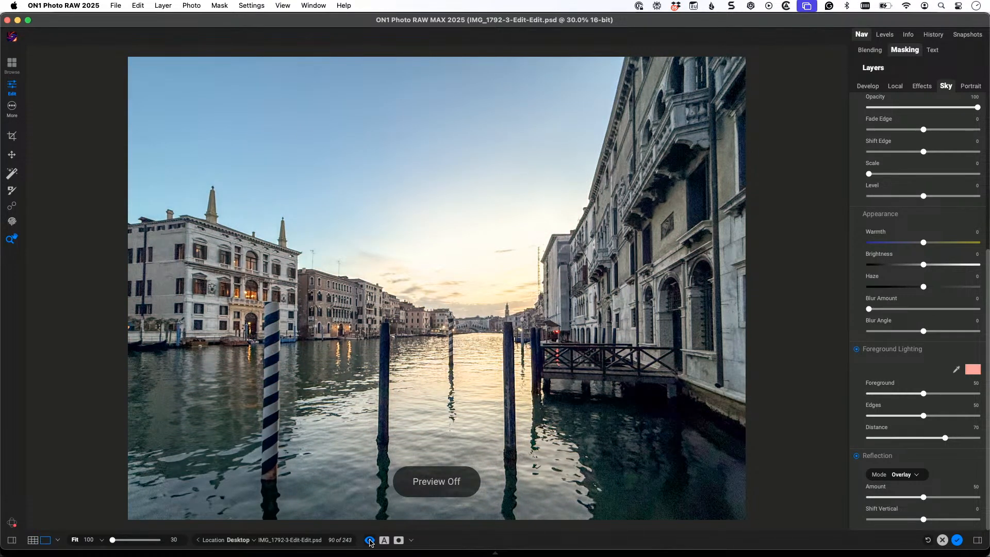
click(370, 541)
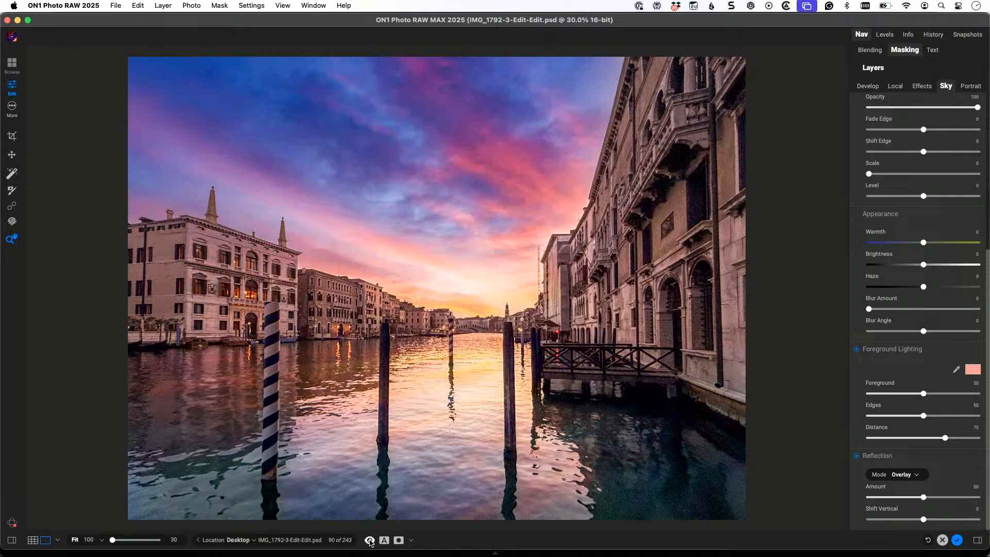
click(370, 541)
click(370, 540)
click(370, 540)
click(370, 540)
click(370, 541)
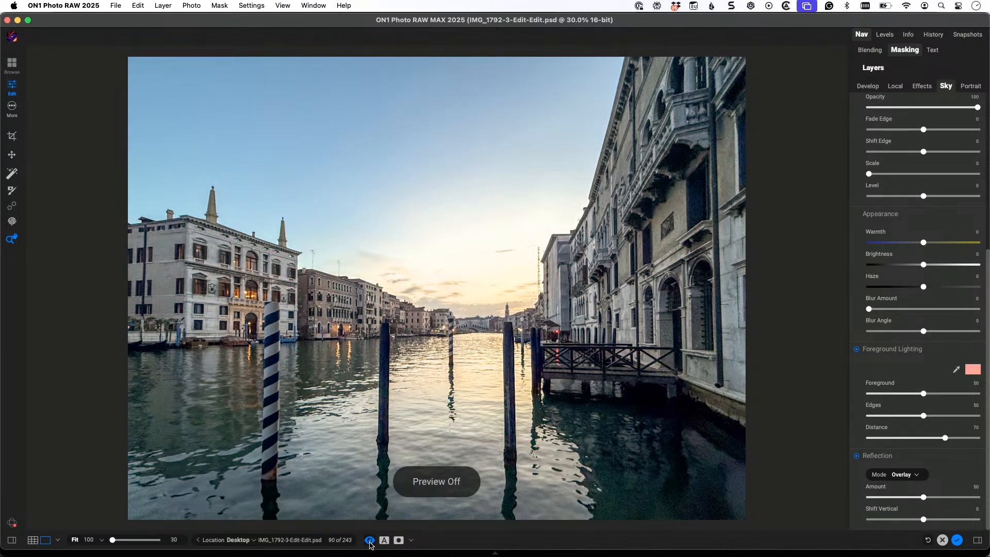
click(370, 541)
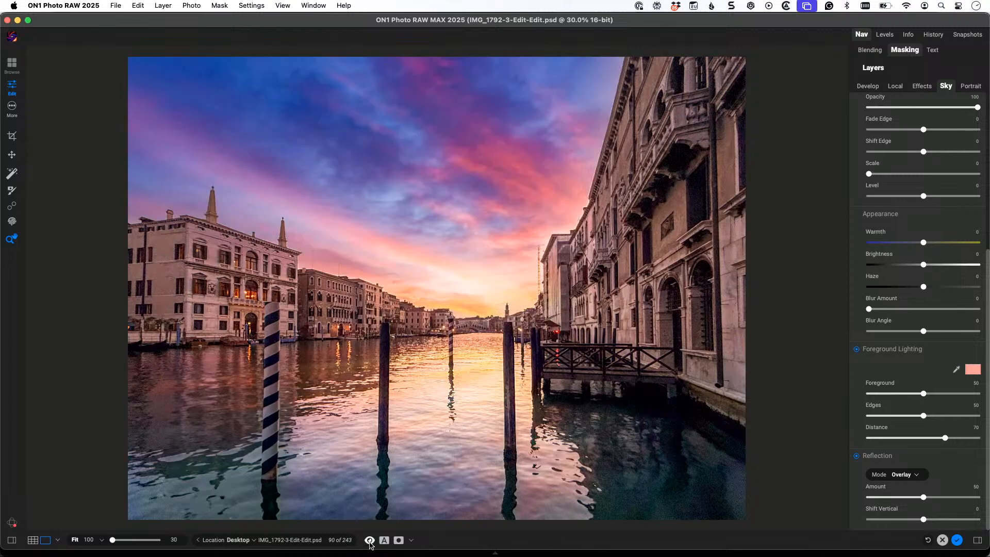
click(370, 541)
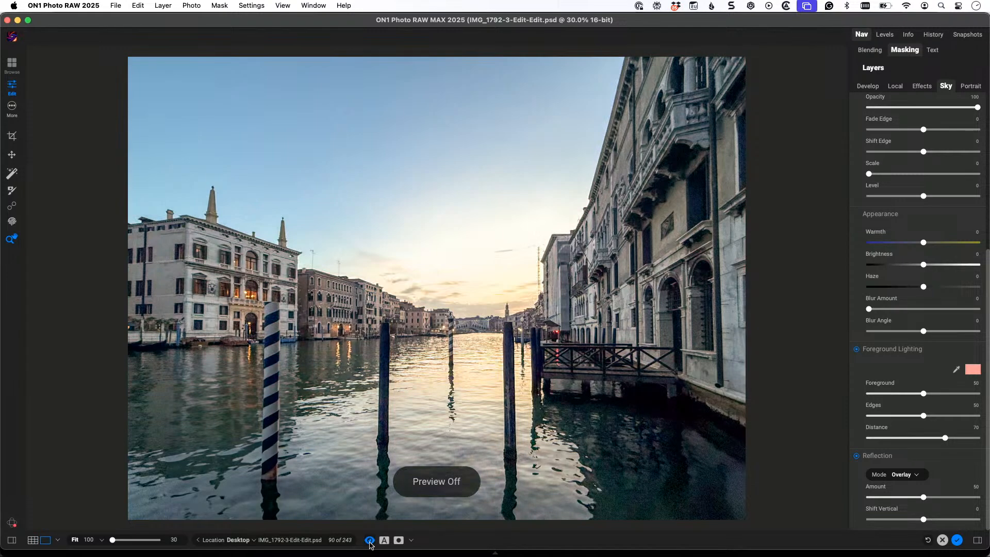
click(371, 541)
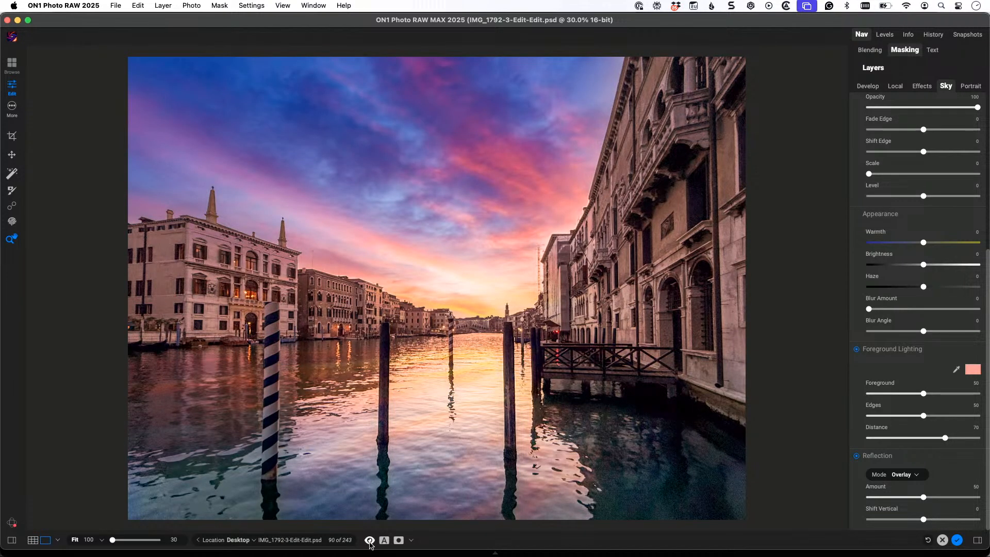
click(370, 541)
click(369, 540)
Raise the Foreground Lighting Edges to 82 and its Distance to 100
drag(923, 416, 955, 415)
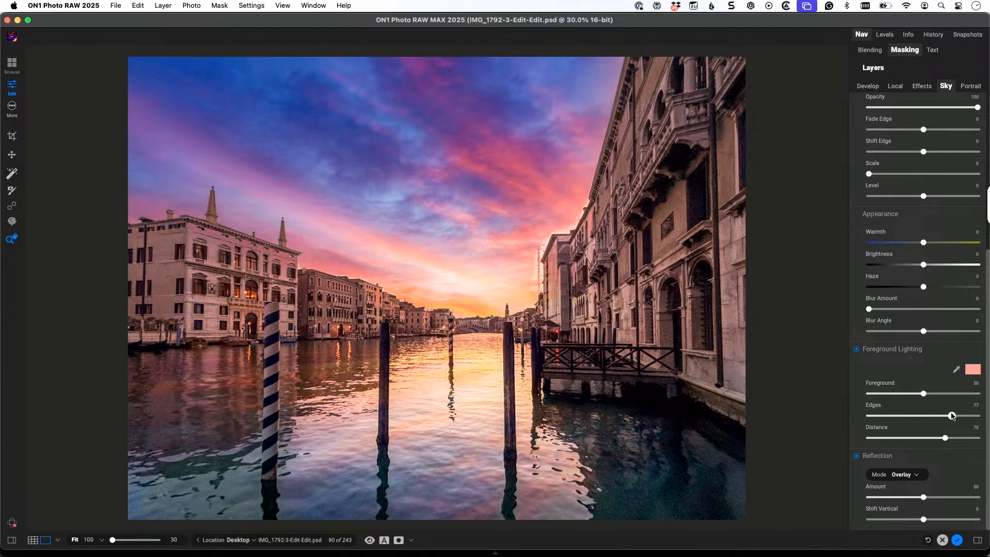
drag(955, 413, 982, 438)
scroll(945, 438, up, 2)
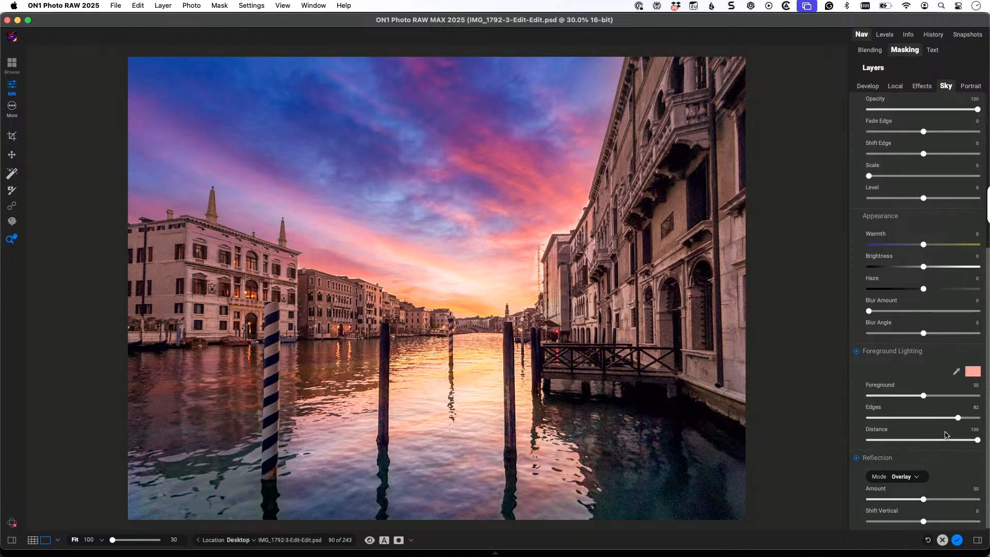
scroll(946, 434, up, 10)
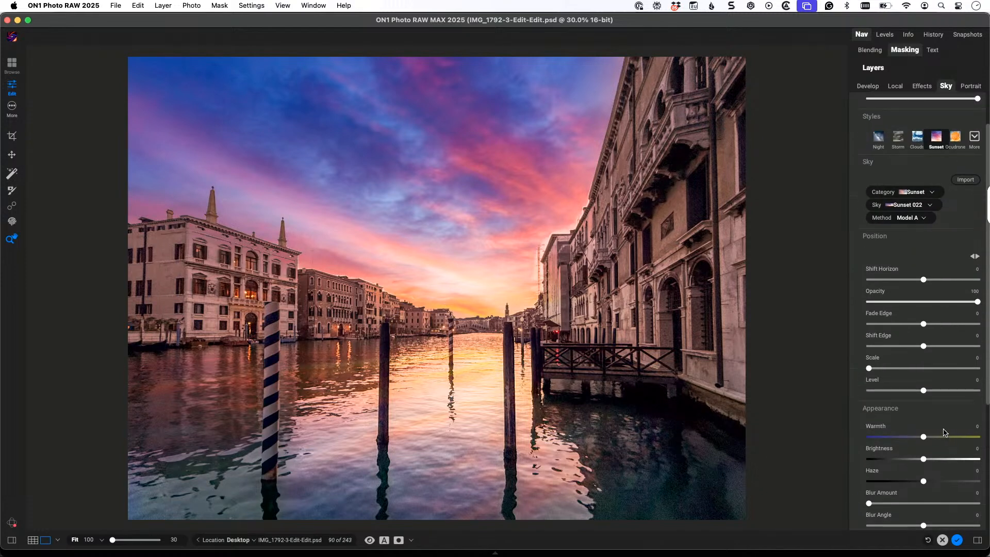
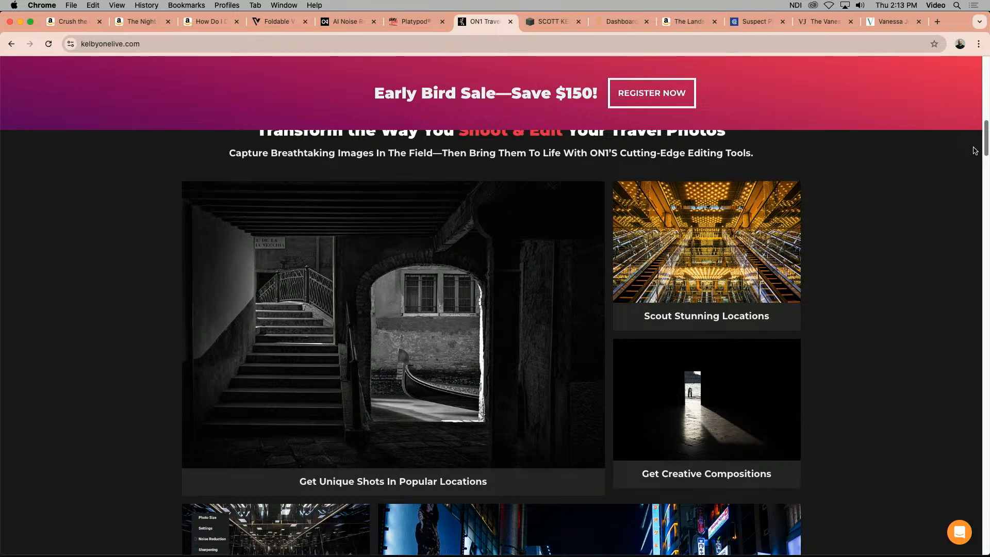
In Chrome, look through the travel photography conference page on kelbyonelive.com, covering the topics, instructors and dates
scroll(974, 150, down, 5)
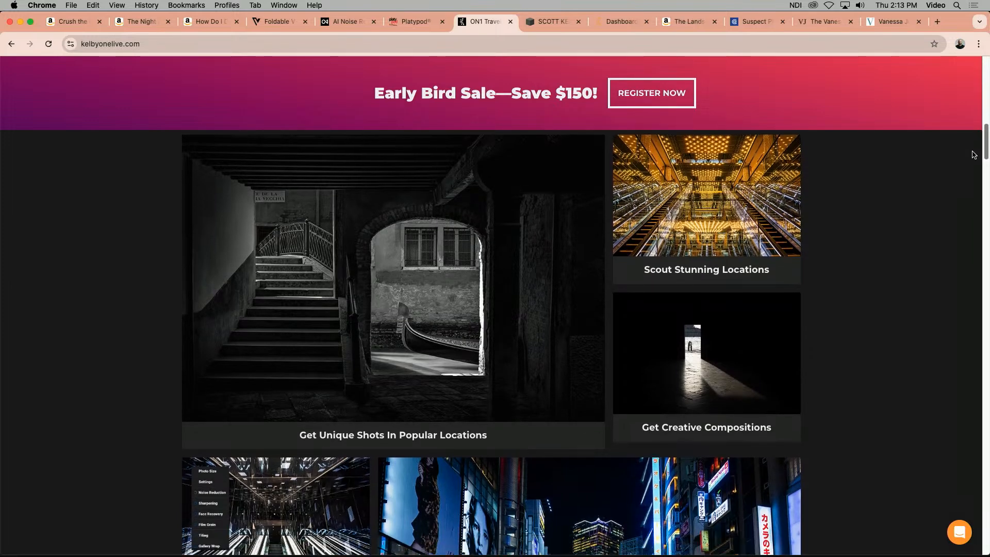
scroll(974, 160, down, 10)
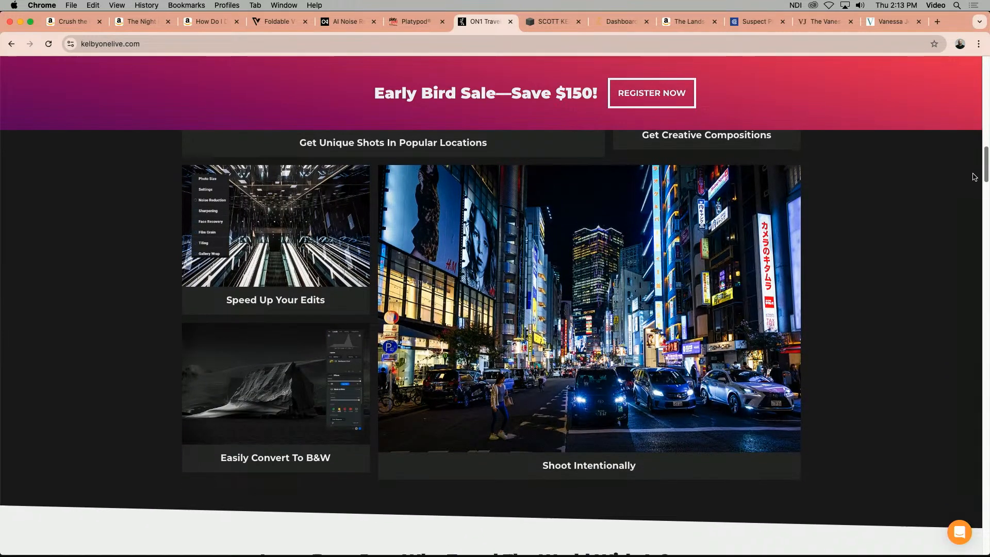
scroll(973, 180, down, 14)
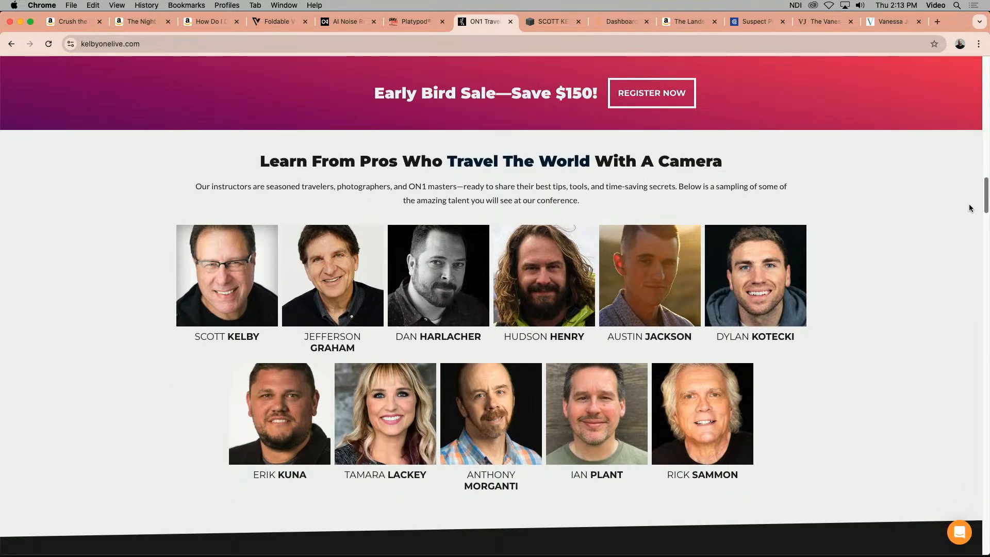
scroll(969, 208, down, 1)
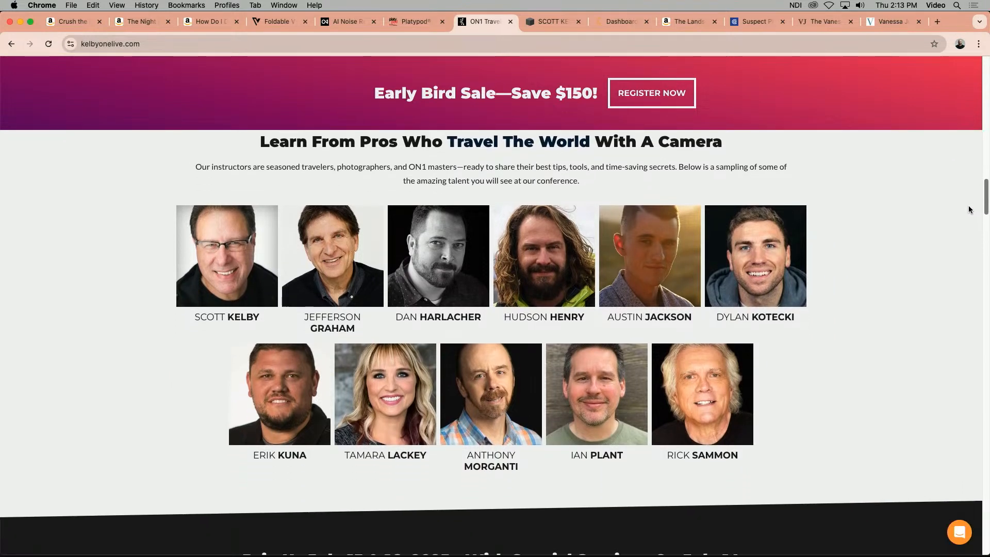
scroll(969, 210, down, 9)
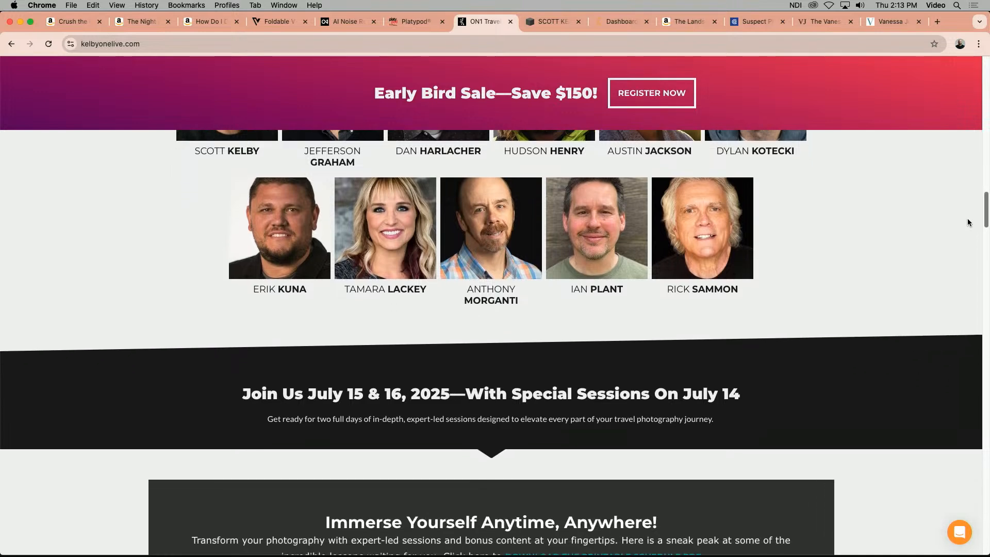
scroll(968, 227, down, 2)
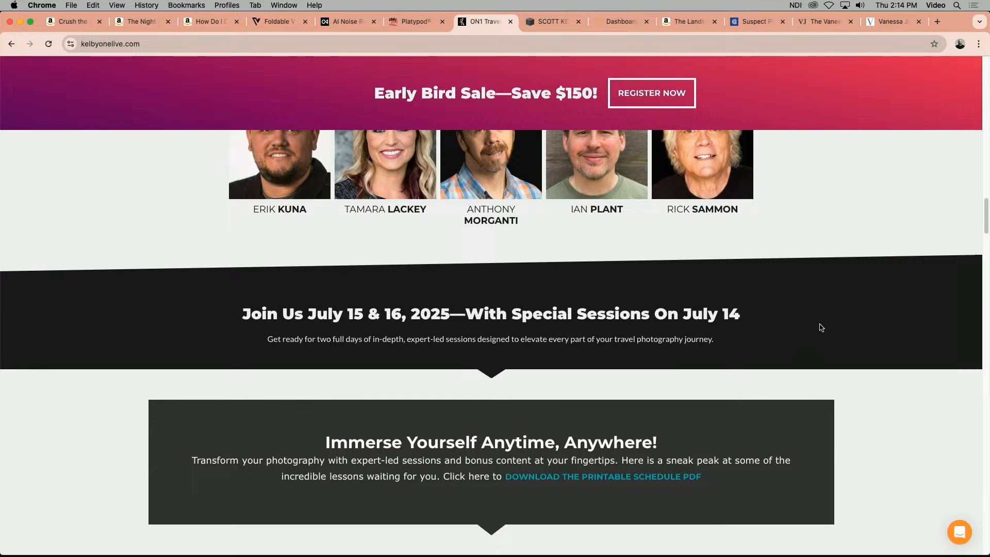
drag(986, 217, 987, 226)
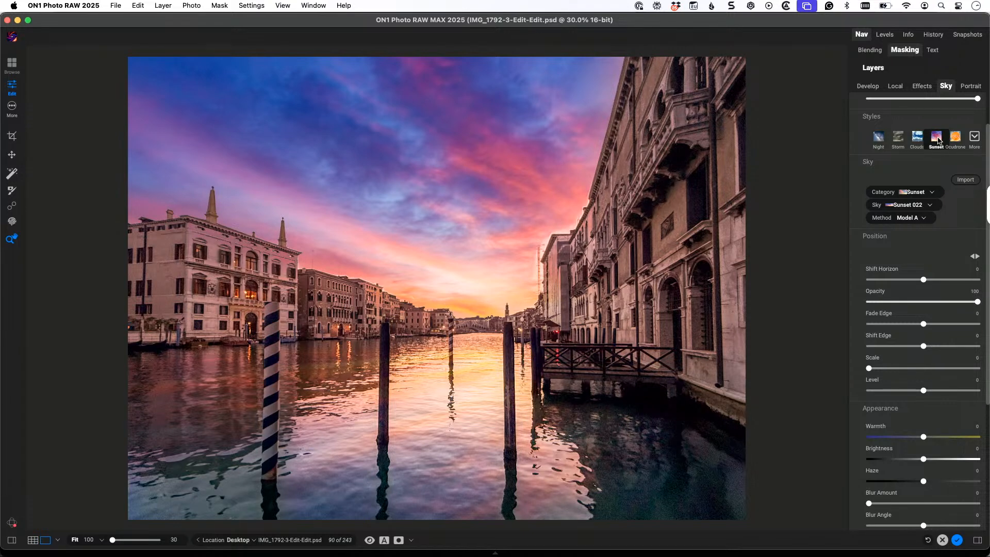
In ON1 Photo RAW, reapply the Sunset style and choose the Sunset 016 sky
click(938, 141)
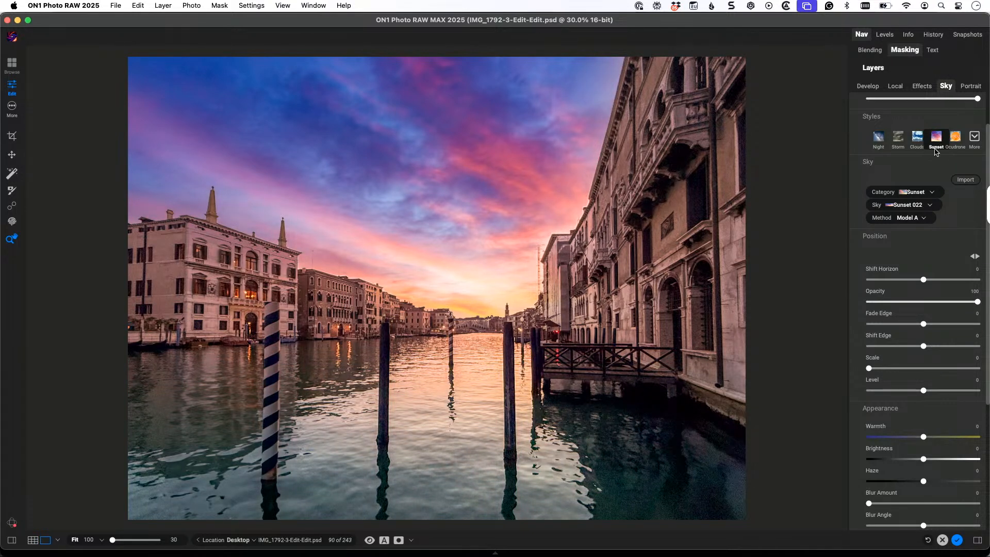
click(909, 205)
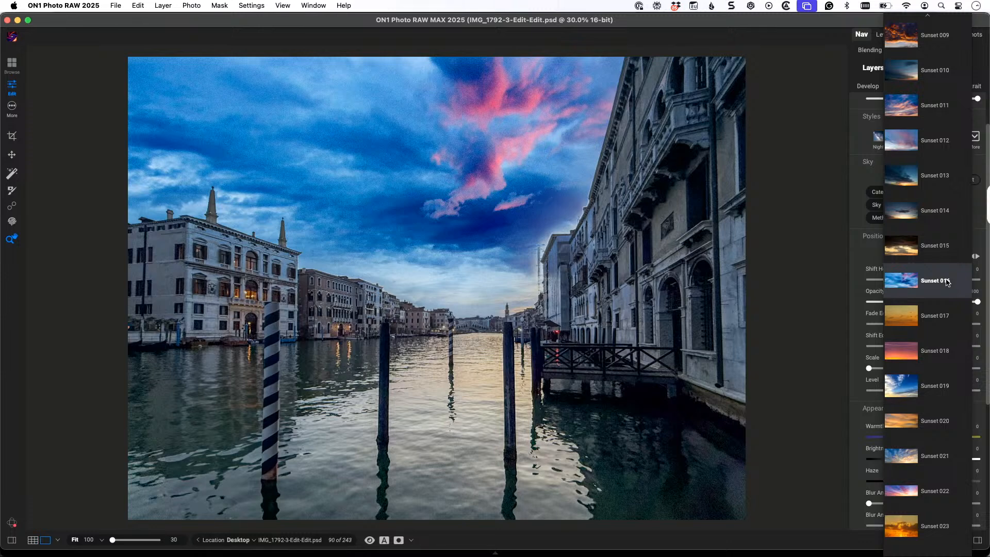
click(947, 282)
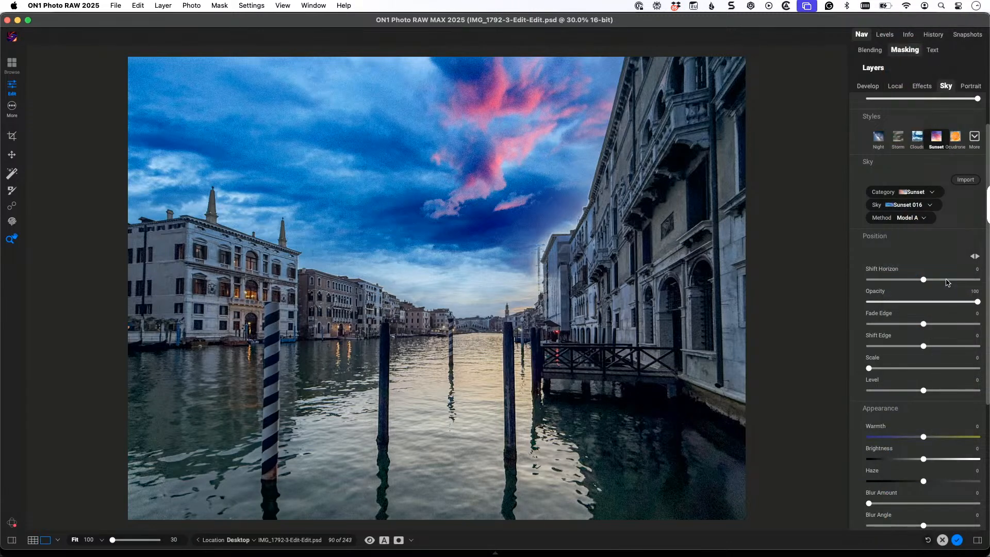
Enable the sky's Reflection in the water and set its Amount to 74
scroll(946, 282, down, 5)
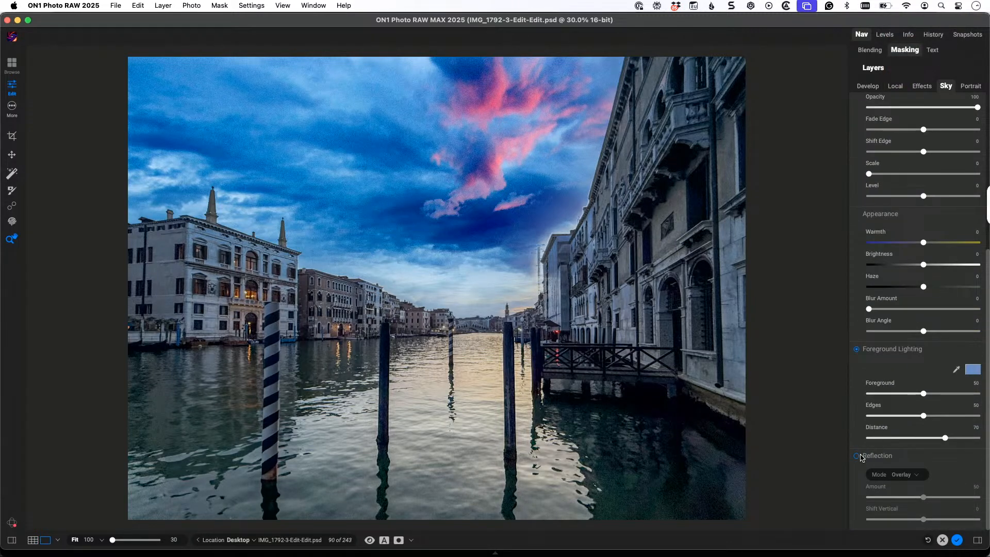
click(859, 462)
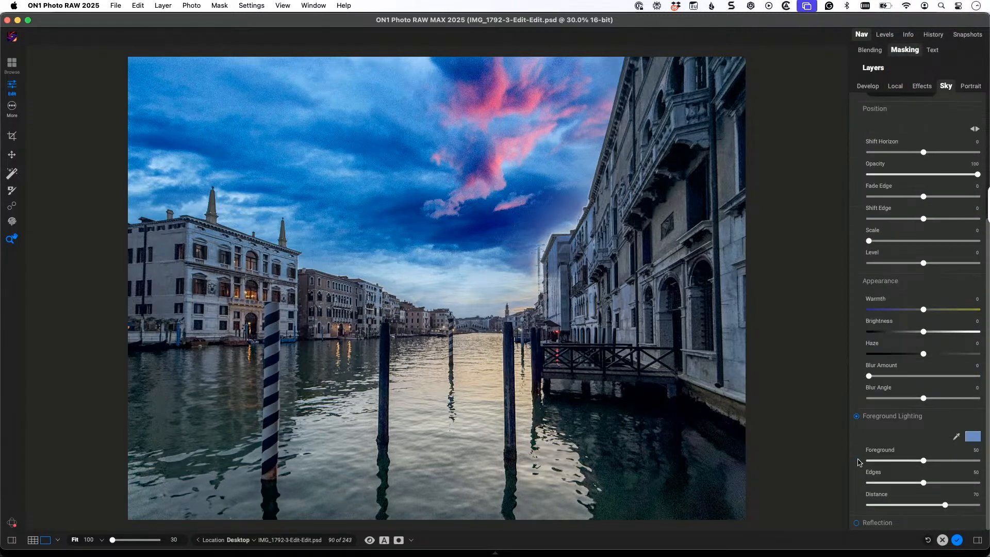
click(856, 523)
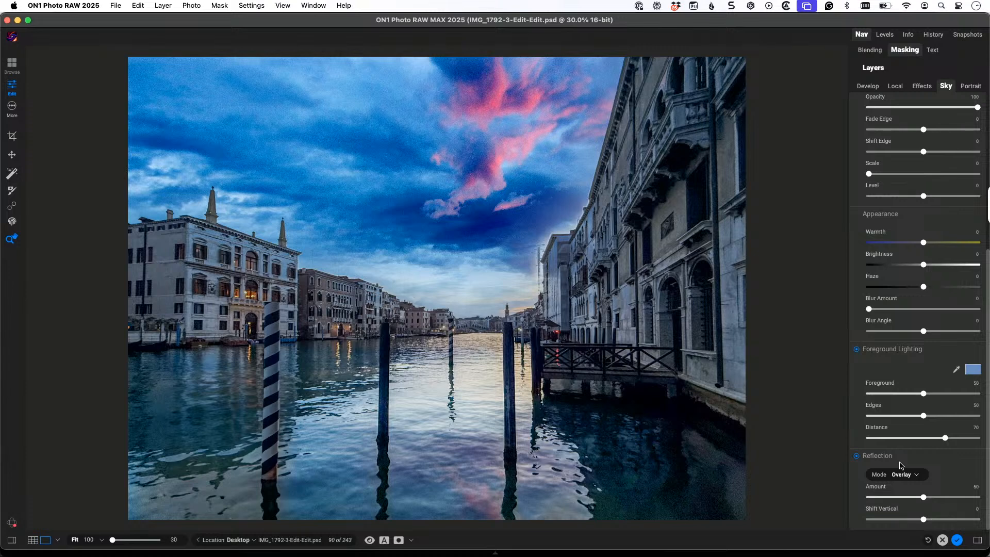
drag(924, 498, 947, 498)
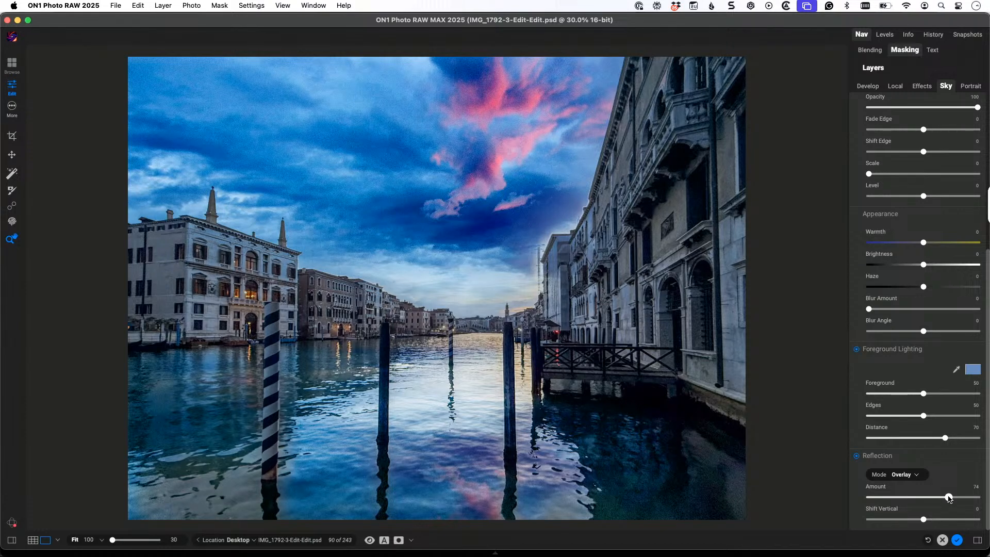
Compare the photo before and after the Sunset 016 sky and reflection by switching the preview off and on
click(369, 539)
click(369, 540)
click(369, 539)
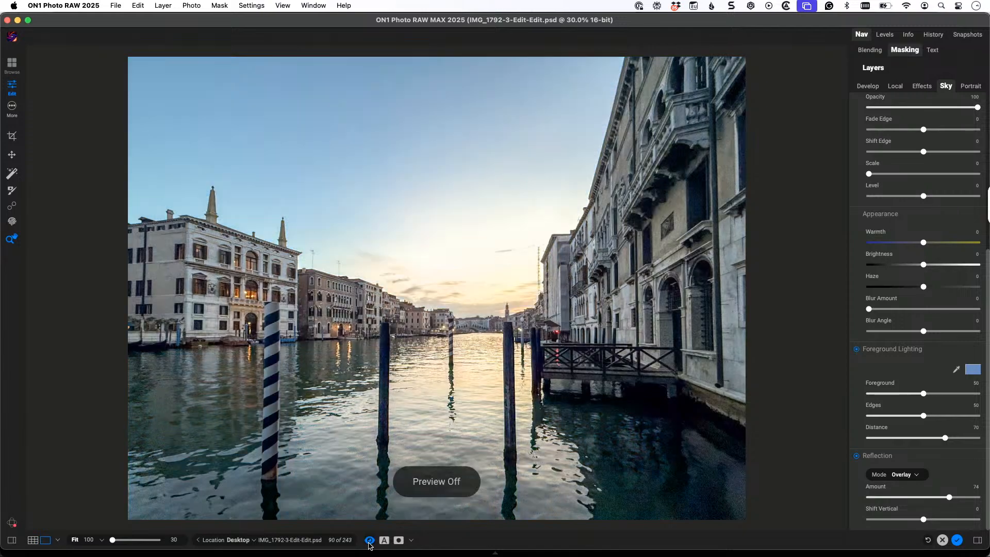
click(370, 540)
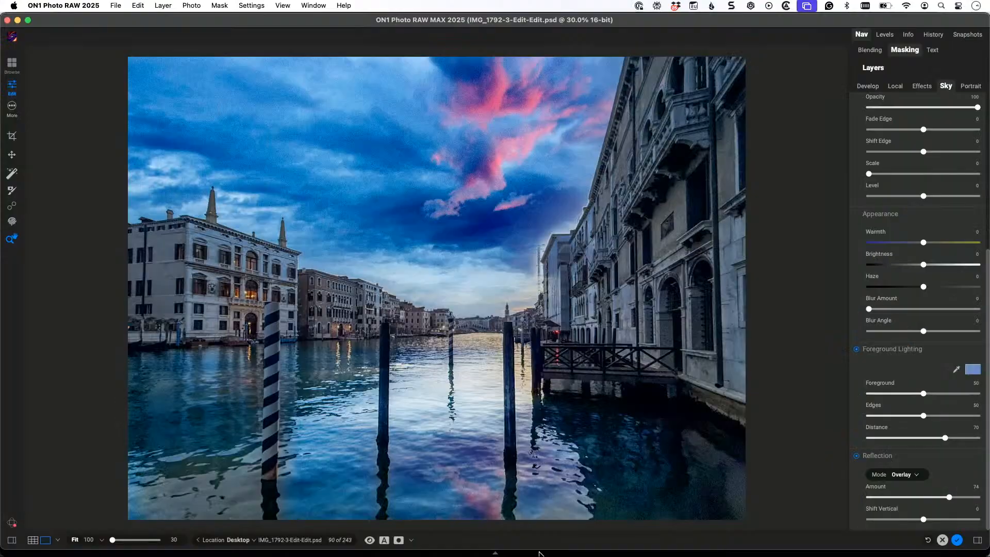
Discard the Venice photo's sky edits and, in Lightroom Classic, open Sky 9 (before).psd in the Develop module
click(942, 540)
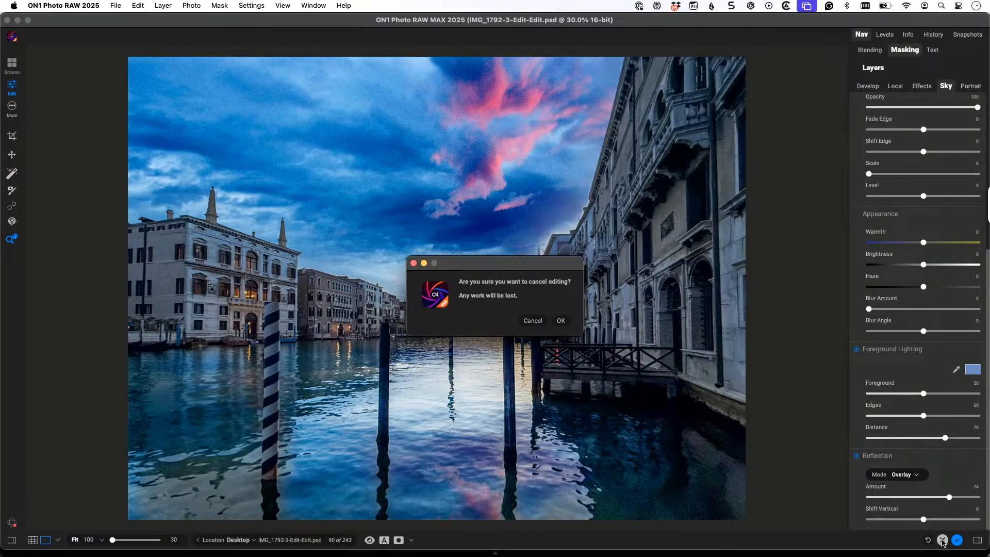
click(560, 321)
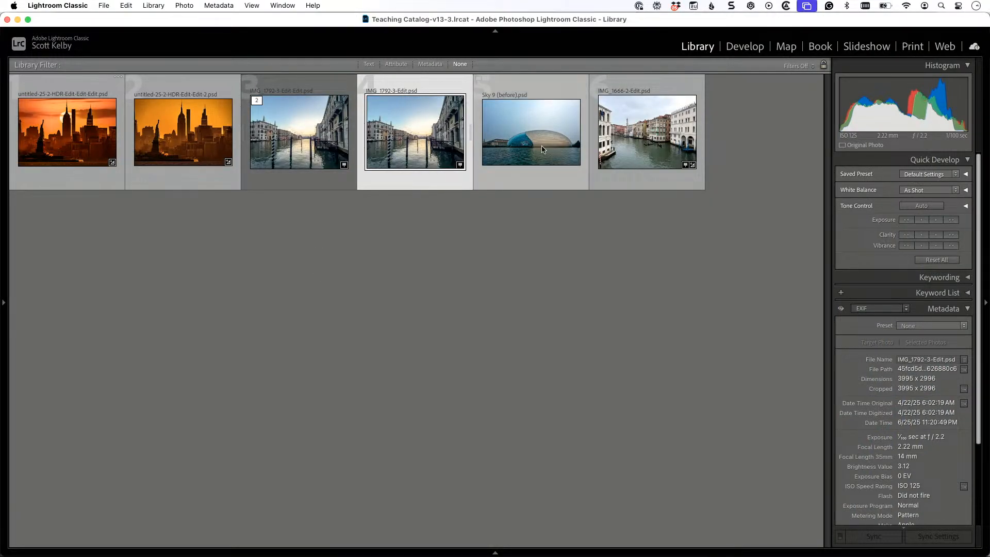
click(517, 165)
key(d)
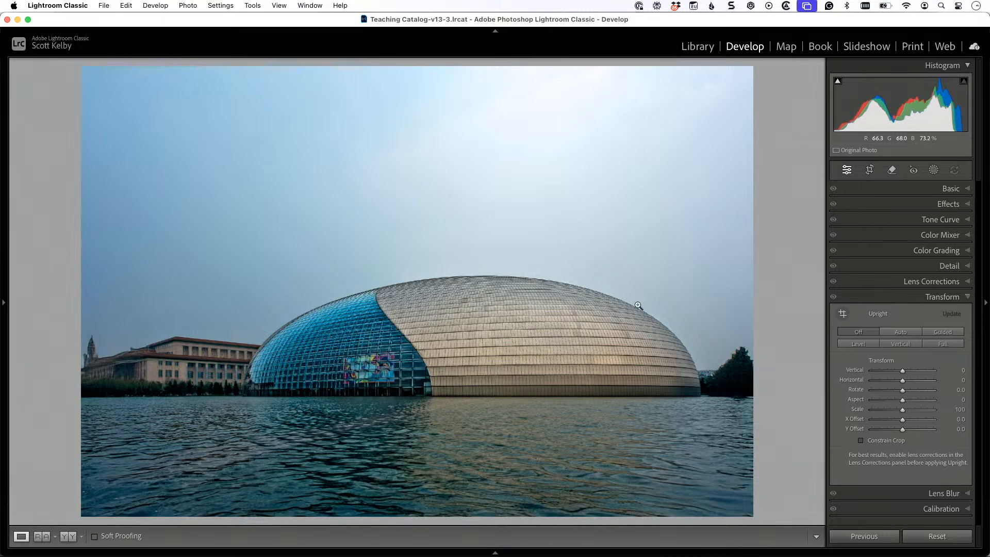
Send the dome photo to ON1 Sky Swap AI 2025 as a copy with Lightroom adjustments
click(188, 6)
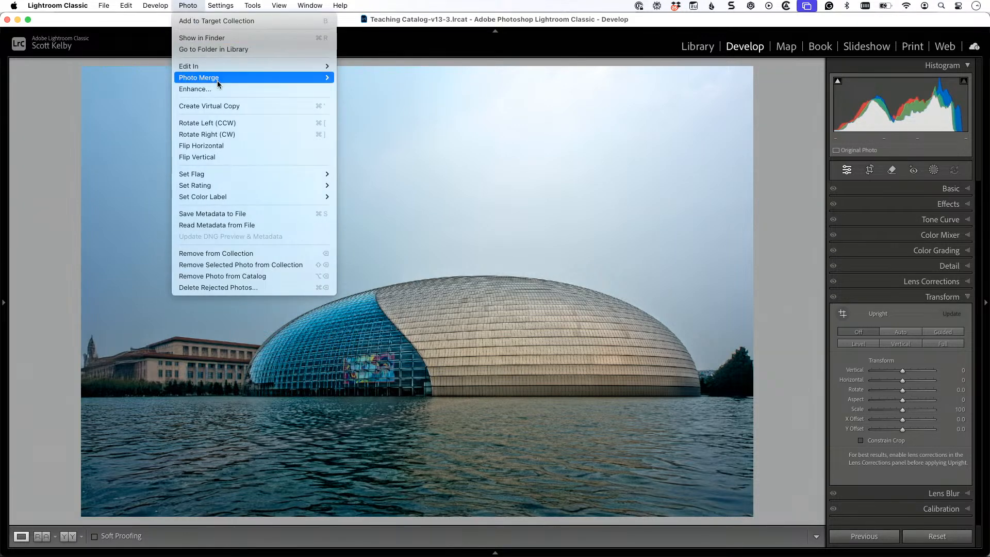
mouse_move(220, 70)
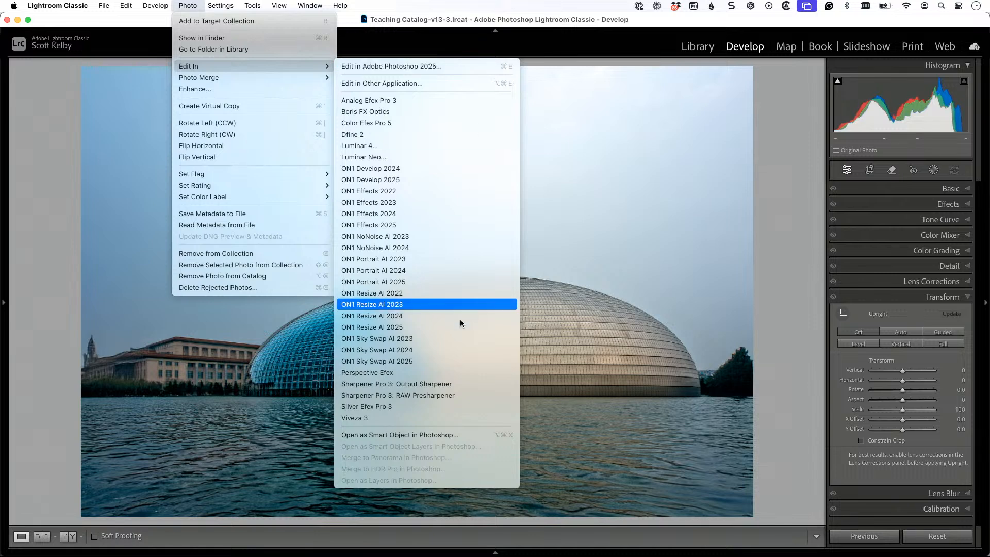
click(448, 361)
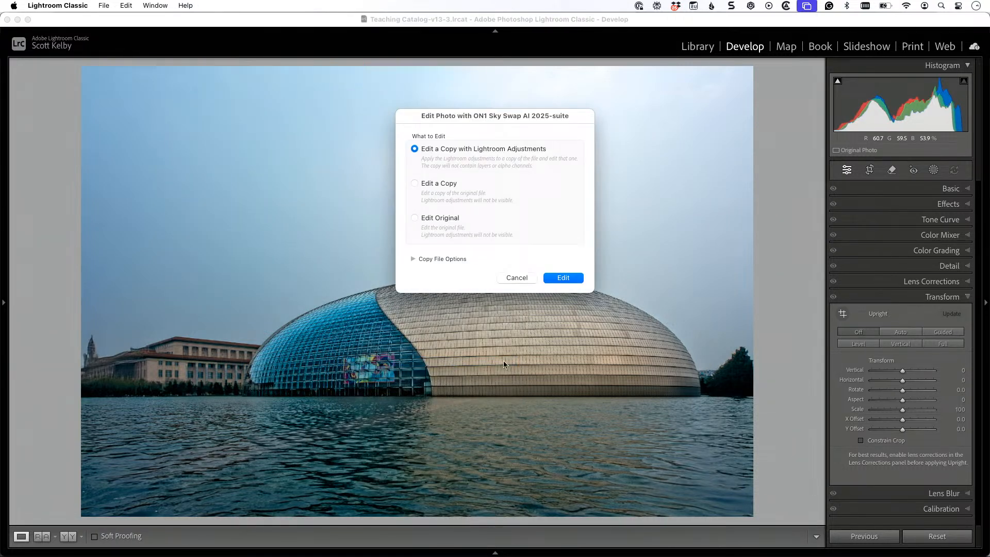
click(563, 278)
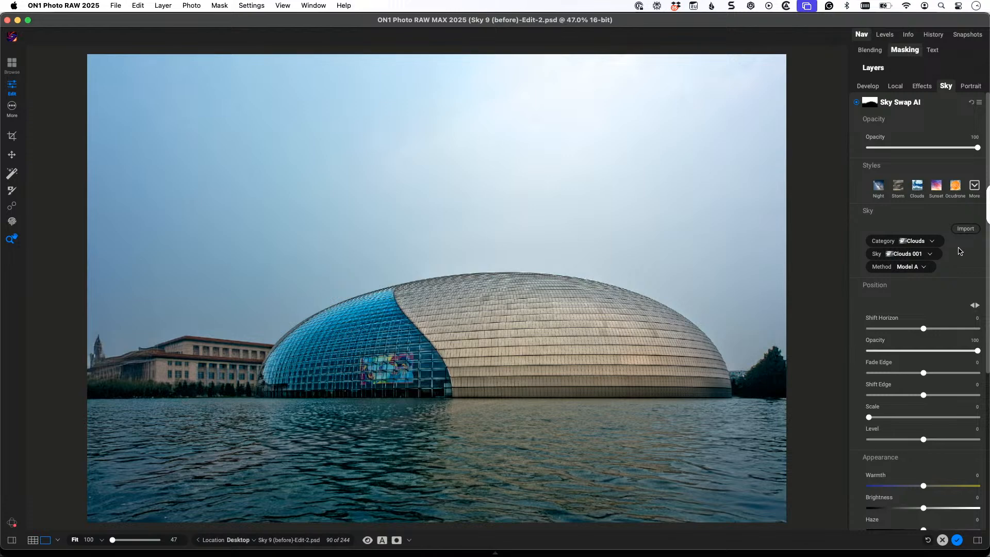
Try the OcuDrone Cotton Candy, Skies and Tropical Sunrise sky categories, and settle on OcuDrone Tropical Sunset
click(933, 242)
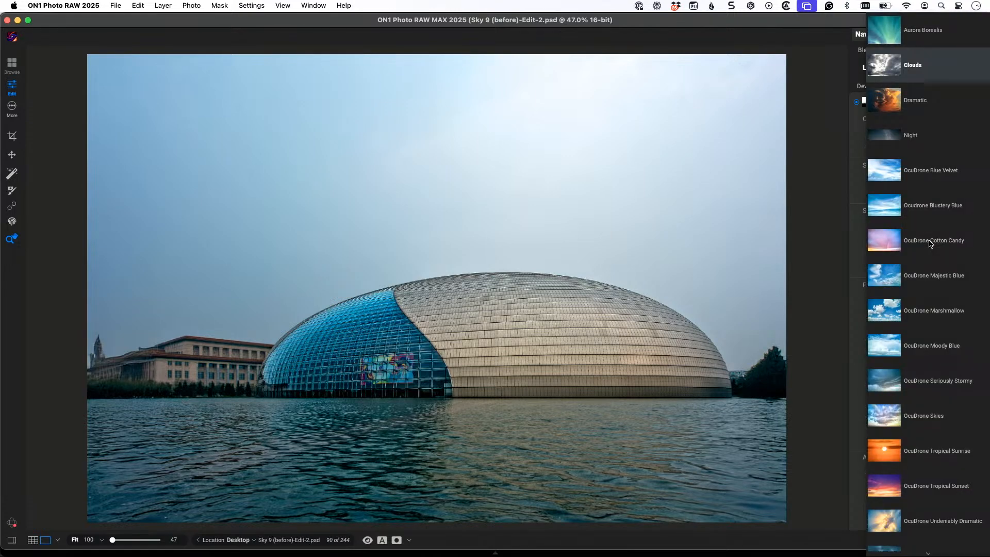
click(924, 245)
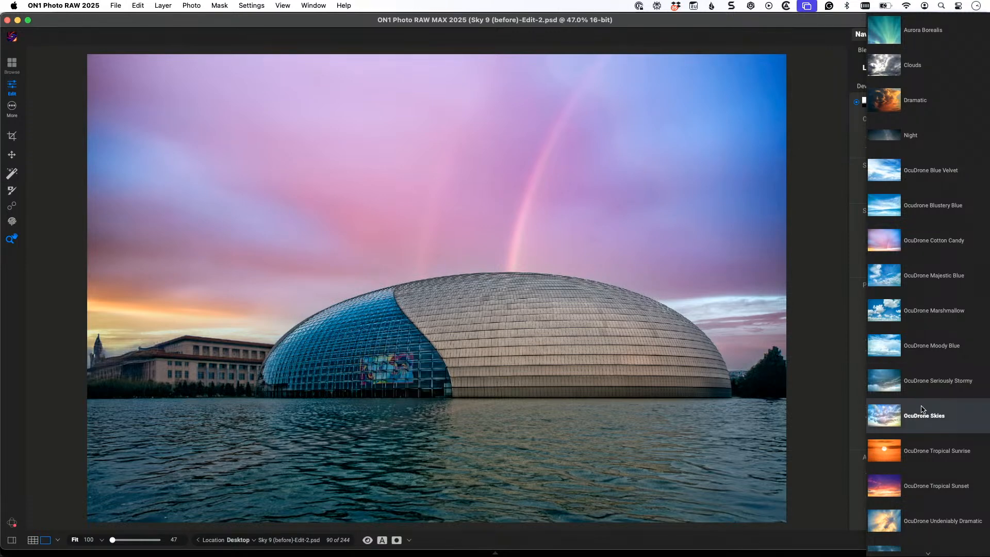
click(920, 421)
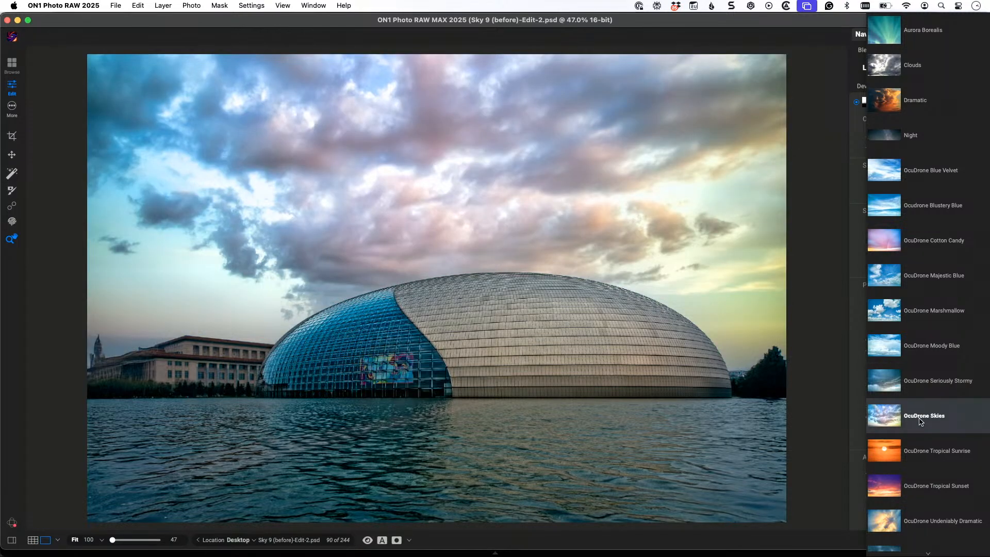
click(921, 458)
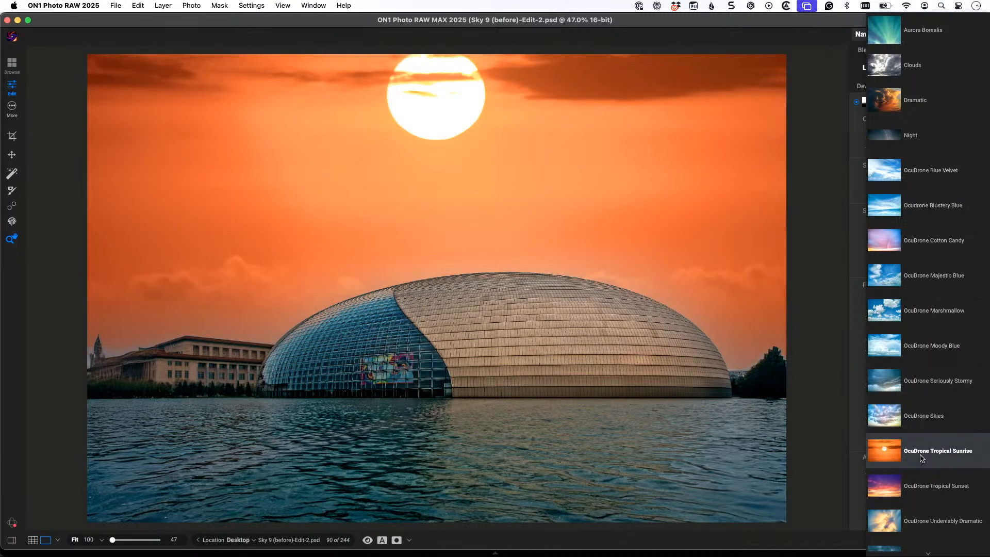
click(915, 485)
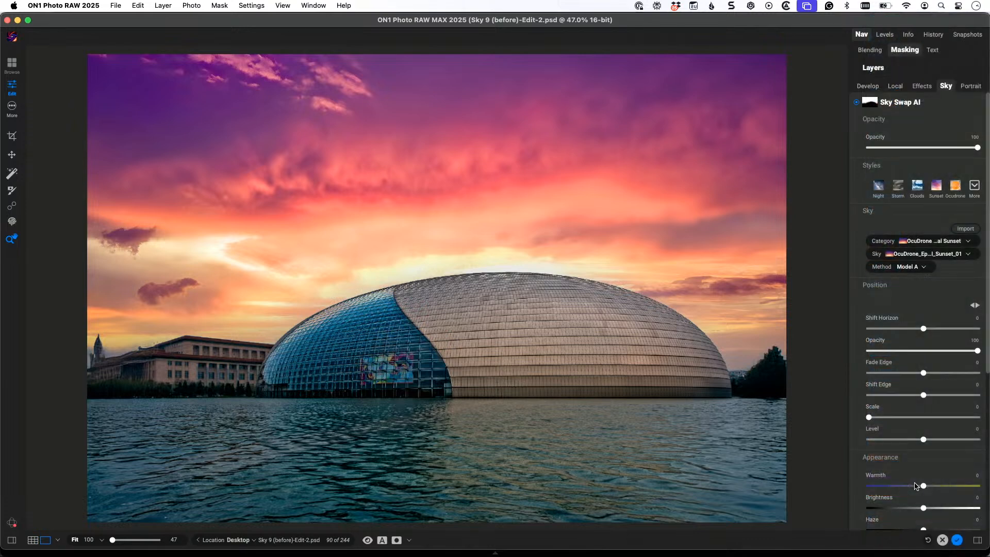
Enable the sunset sky's Reflection with an Amount of 65 and set the Foreground lighting to 24
scroll(944, 321, down, 5)
scroll(943, 321, down, 2)
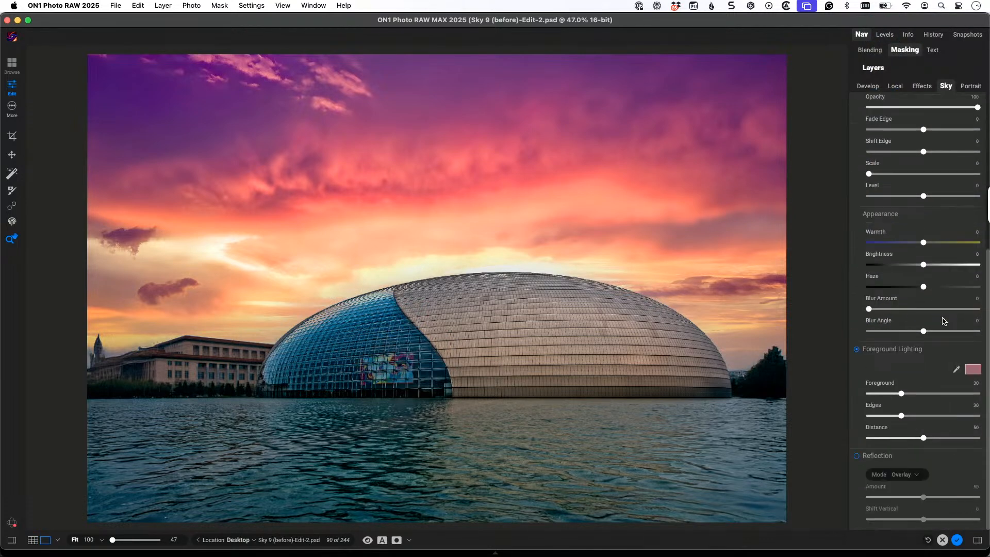
click(856, 456)
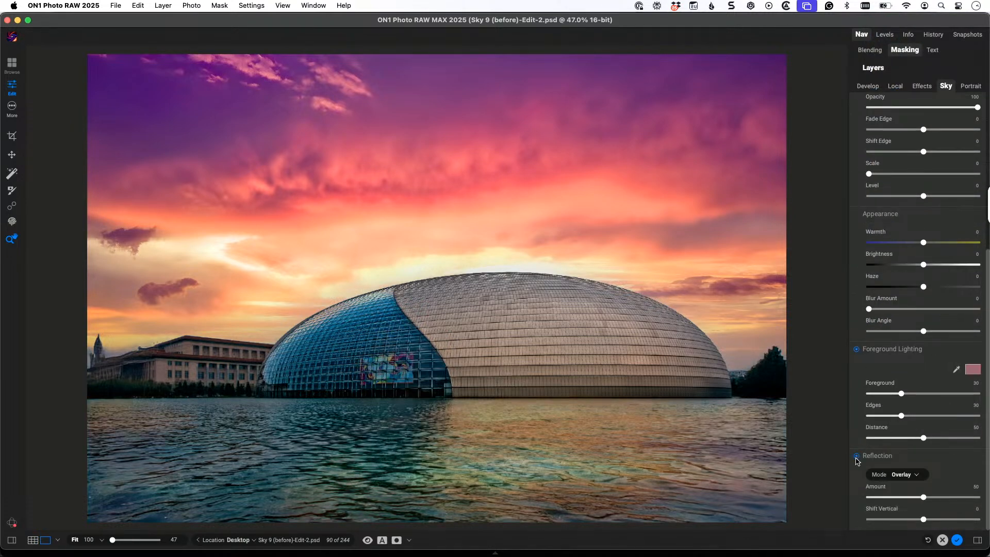
drag(922, 496, 939, 497)
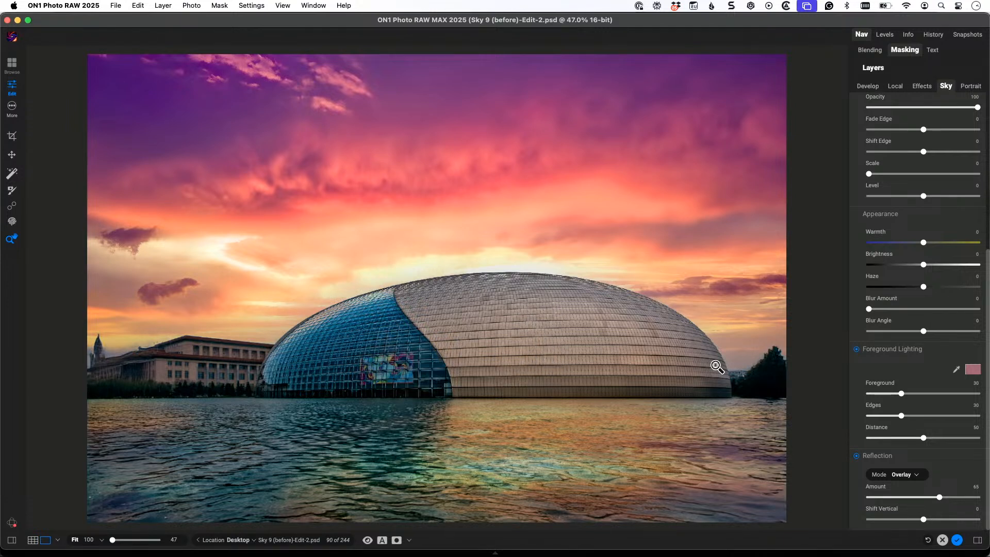
mouse_move(901, 393)
mouse_down()
mouse_move(924, 395)
mouse_move(872, 400)
mouse_move(895, 403)
mouse_up()
scroll(895, 402, up, 1)
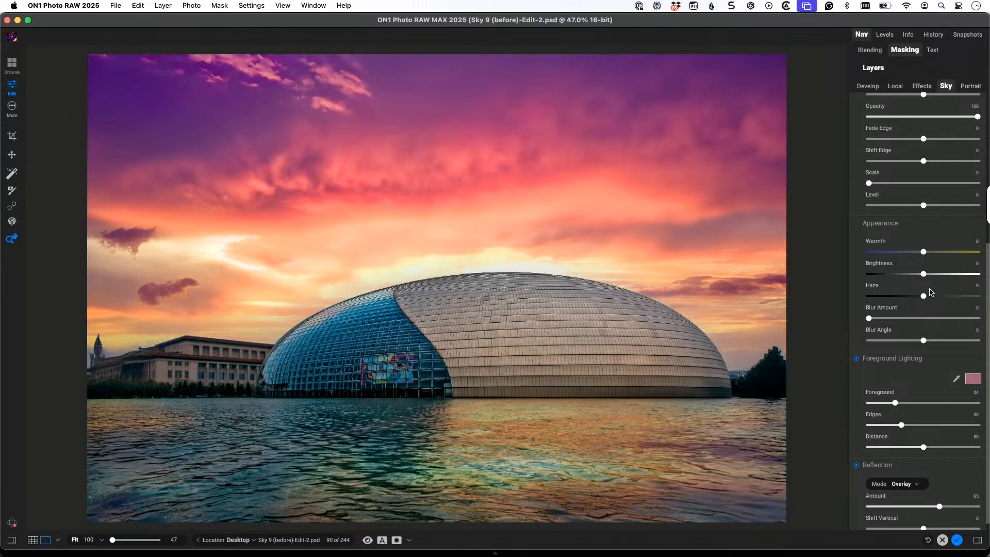
scroll(899, 315, down, 1)
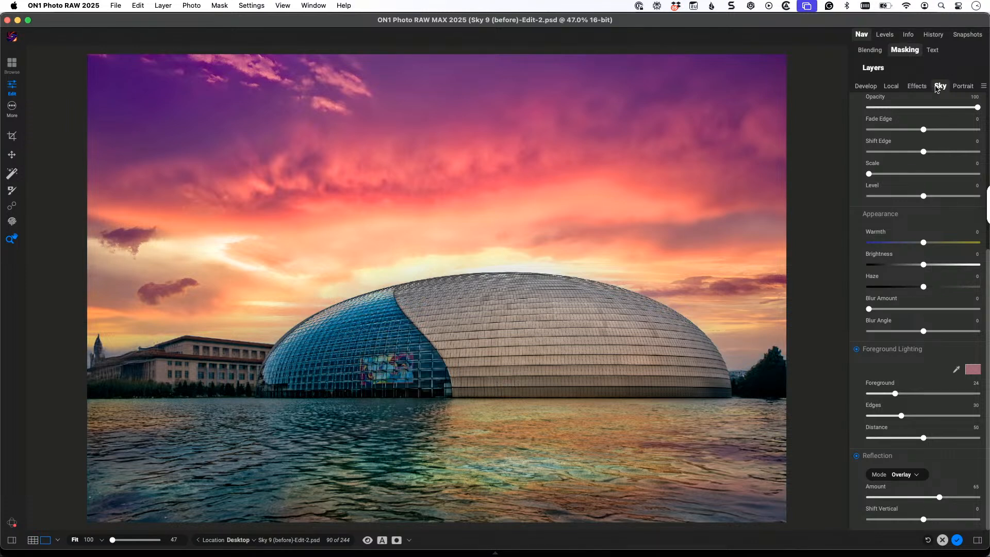
Apply the Clouds style, try the Clouds 037 sky, and replace it with the gray Clouds 032 sky
scroll(928, 291, up, 5)
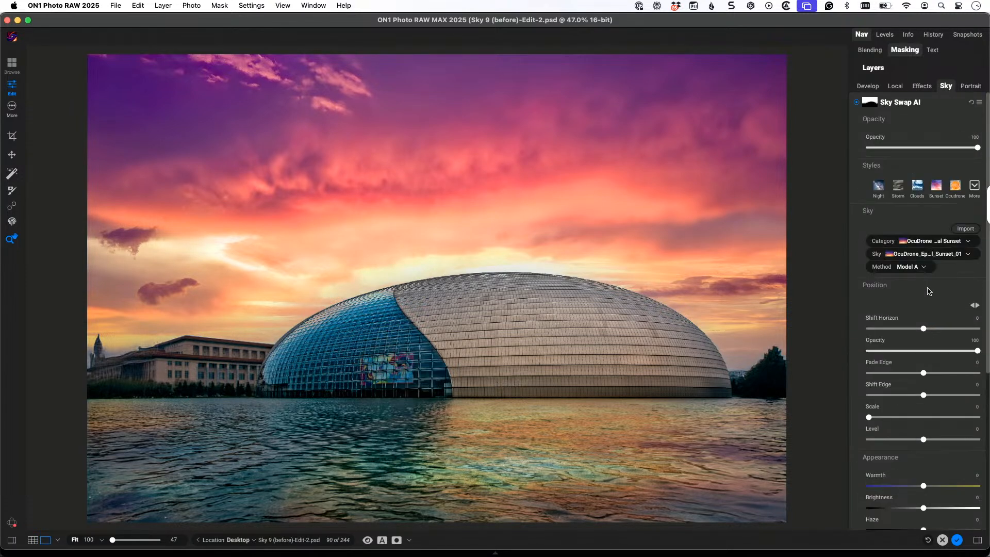
click(920, 186)
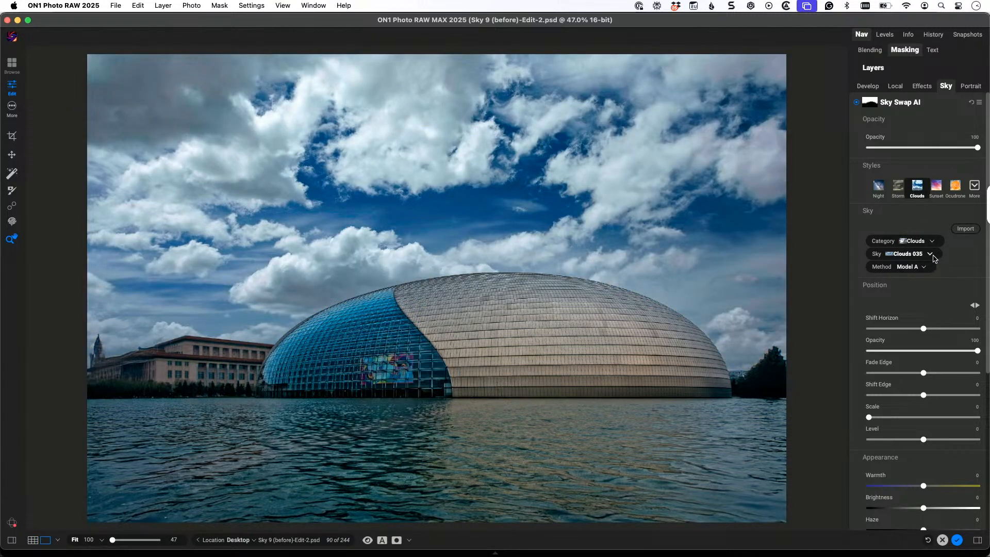
click(927, 255)
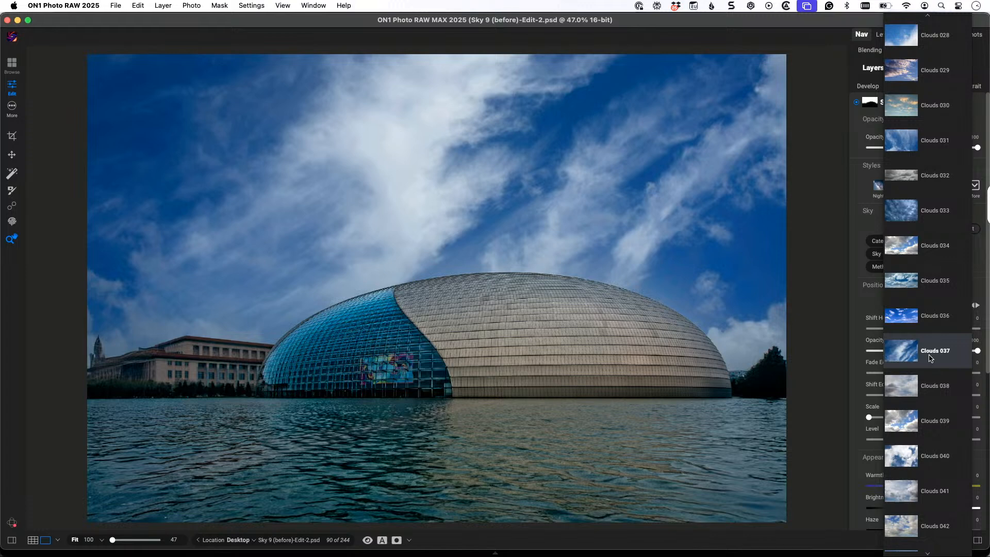
click(929, 356)
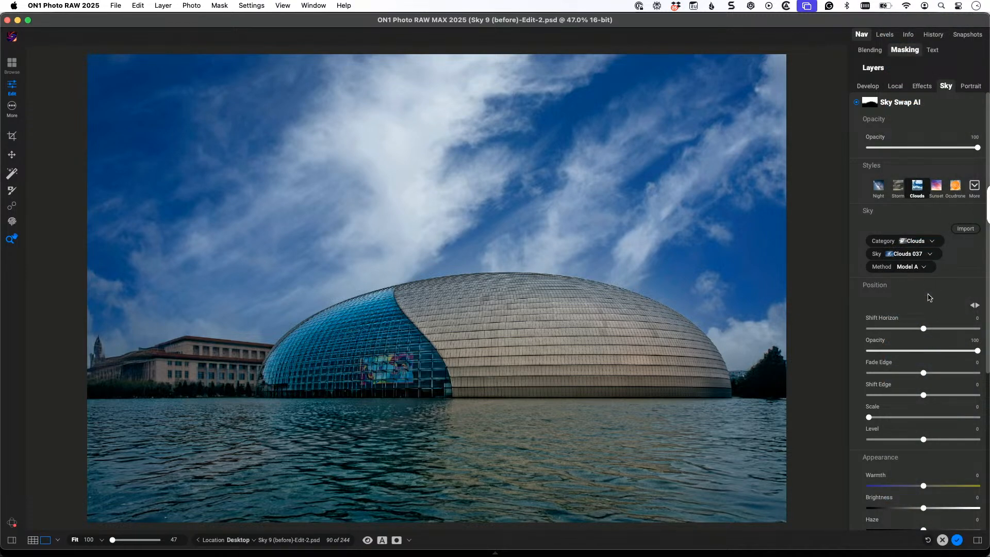
click(927, 255)
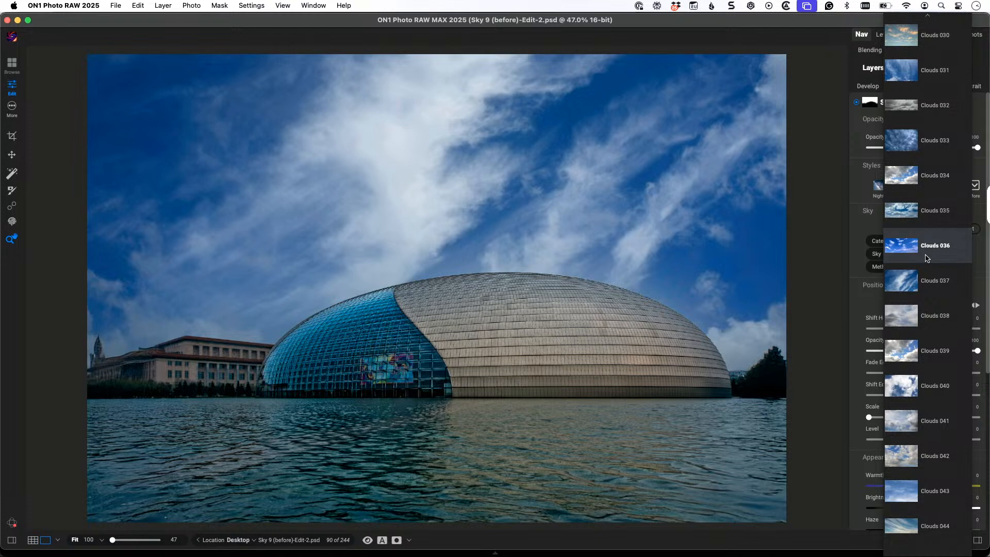
click(873, 260)
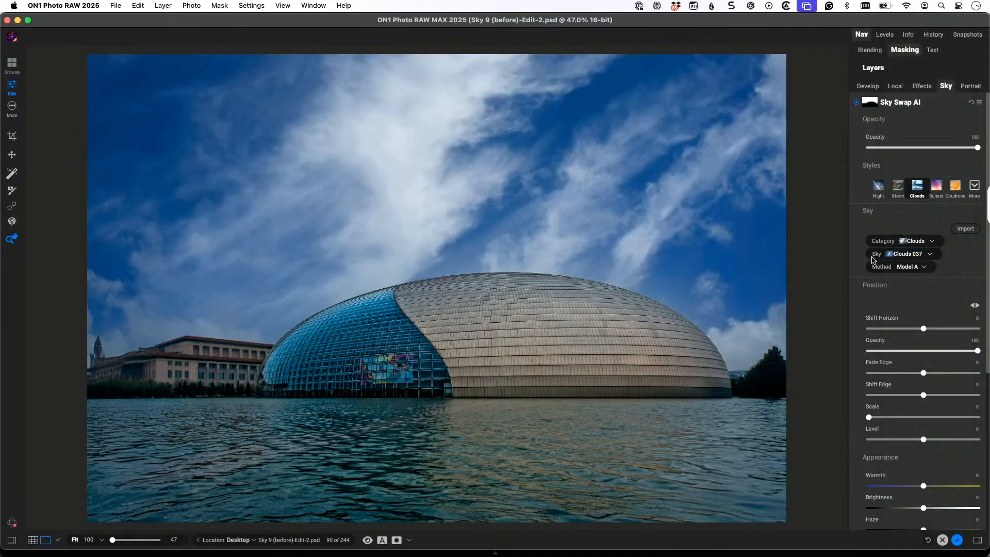
click(892, 258)
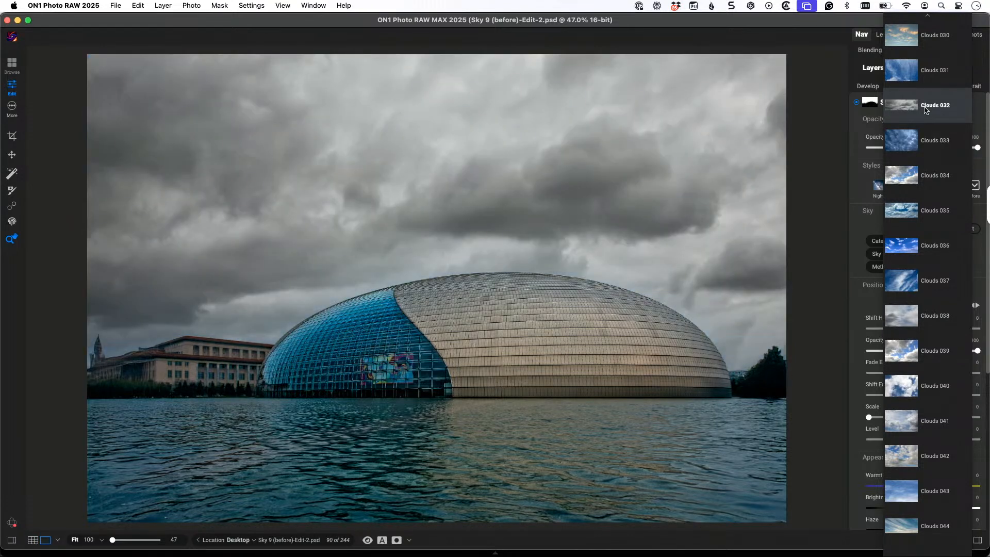
click(924, 107)
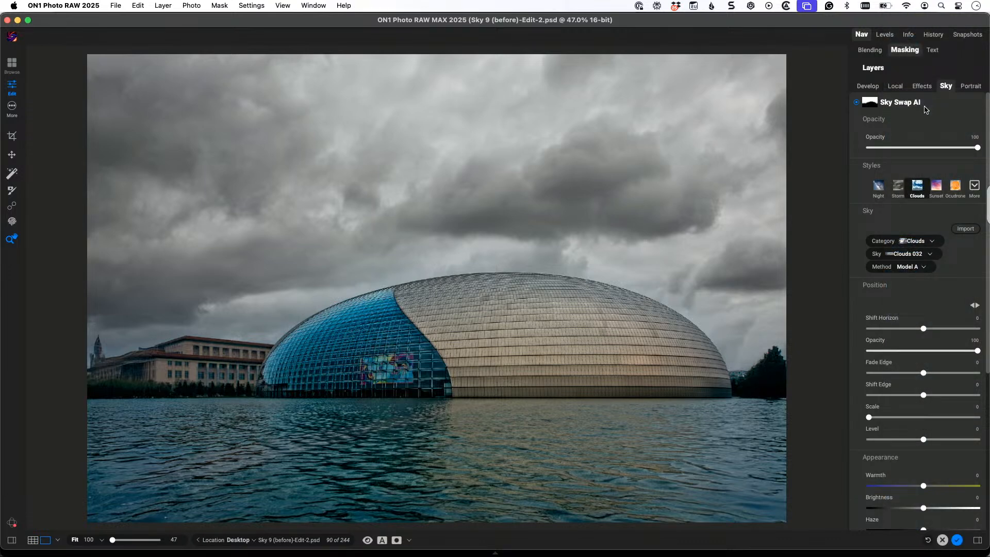
Enable the cloudy sky's Reflection in the water and set its Amount to 61
scroll(925, 108, down, 10)
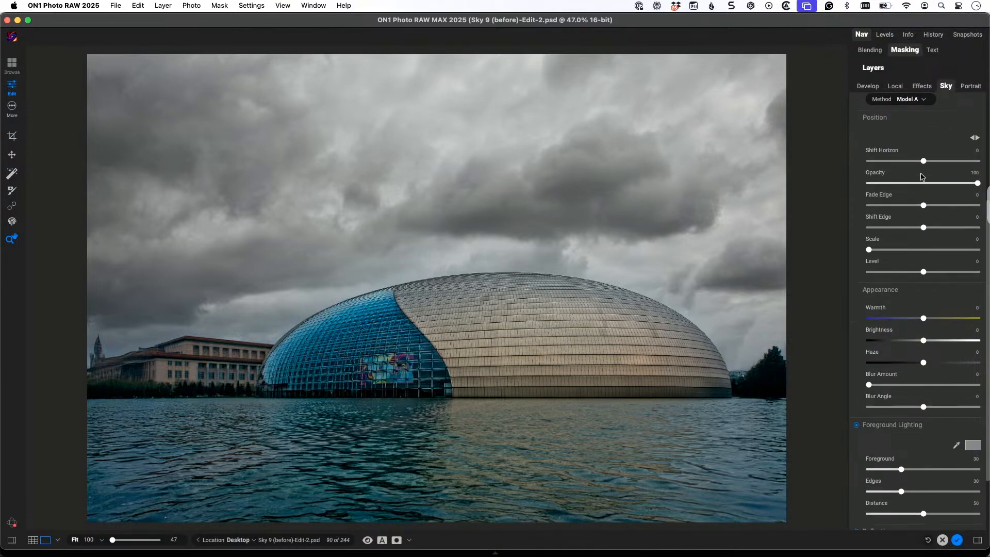
click(856, 457)
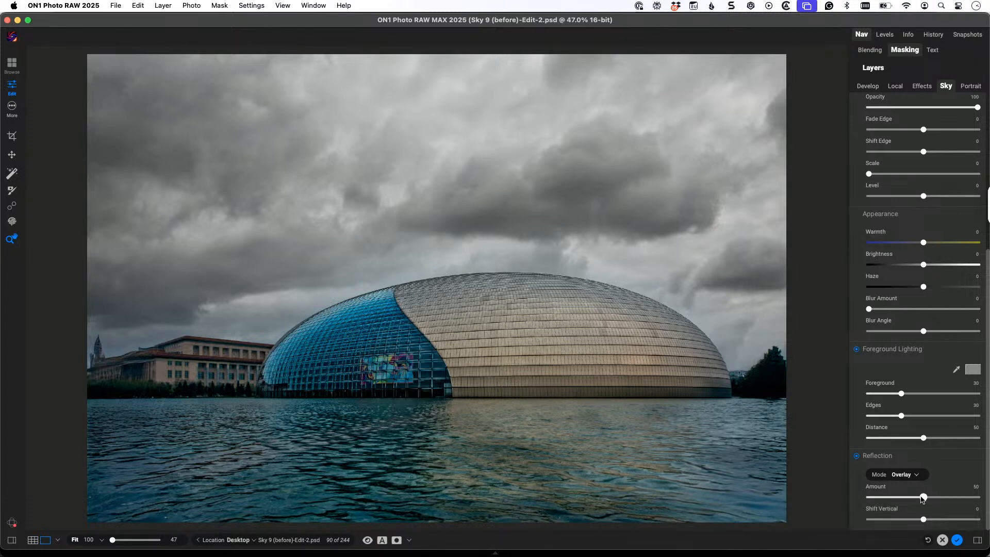
mouse_move(923, 497)
mouse_down()
mouse_move(945, 496)
mouse_move(935, 499)
mouse_up()
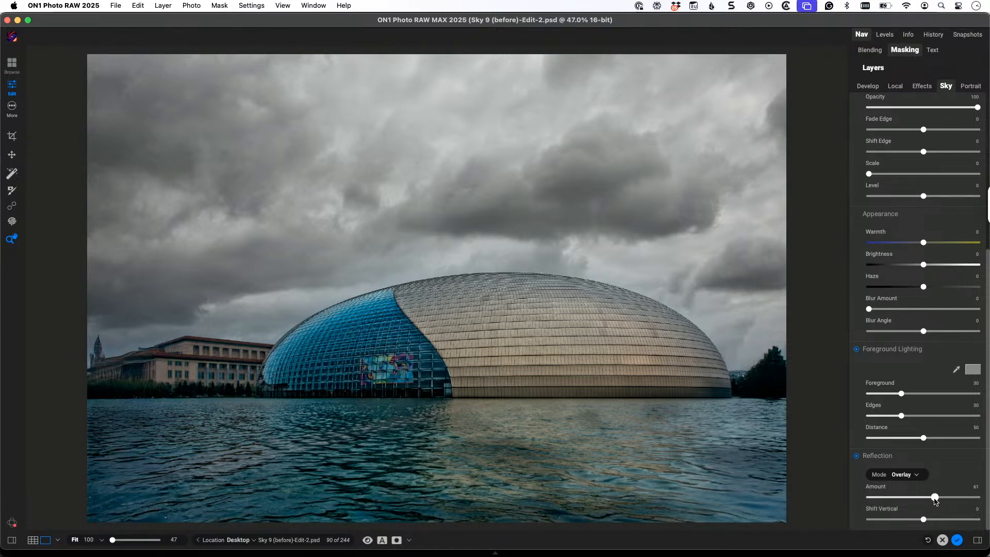
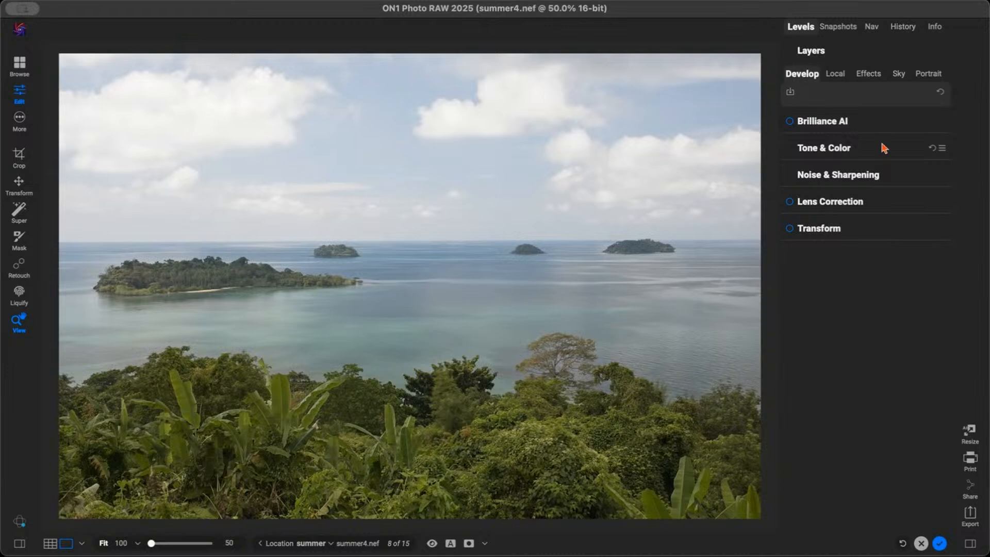
Enable Brilliance AI on the tropical island photo summer4.nef in ON1 Photo RAW 2025
click(875, 123)
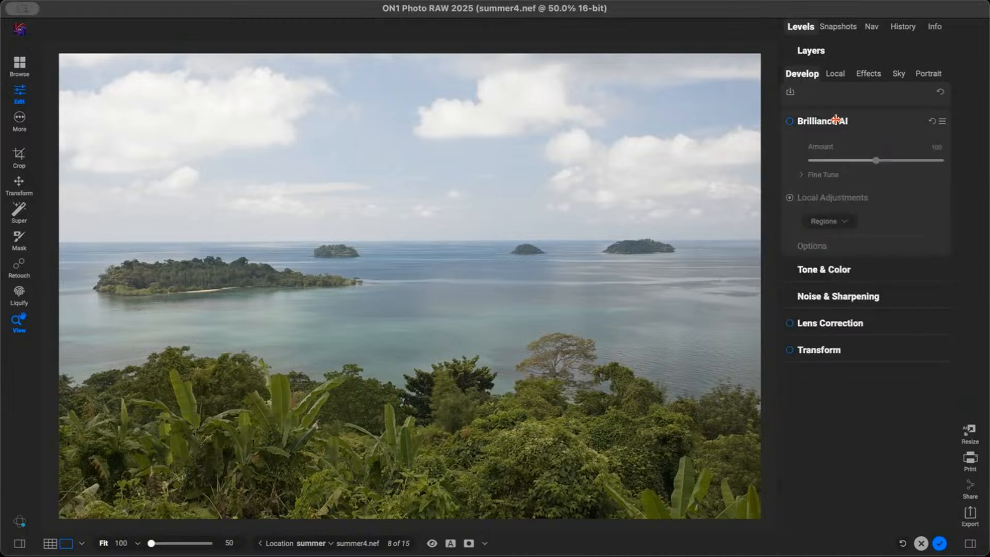
click(789, 122)
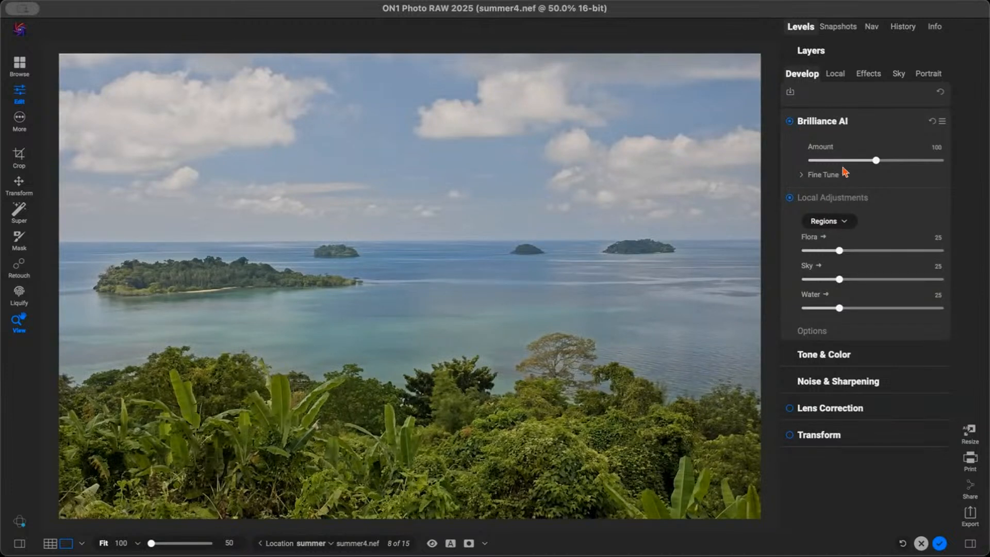
Review the Tone & Color adjustments made by Brilliance AI and compare the island photo with the preview off and on
click(897, 355)
scroll(916, 272, down, 3)
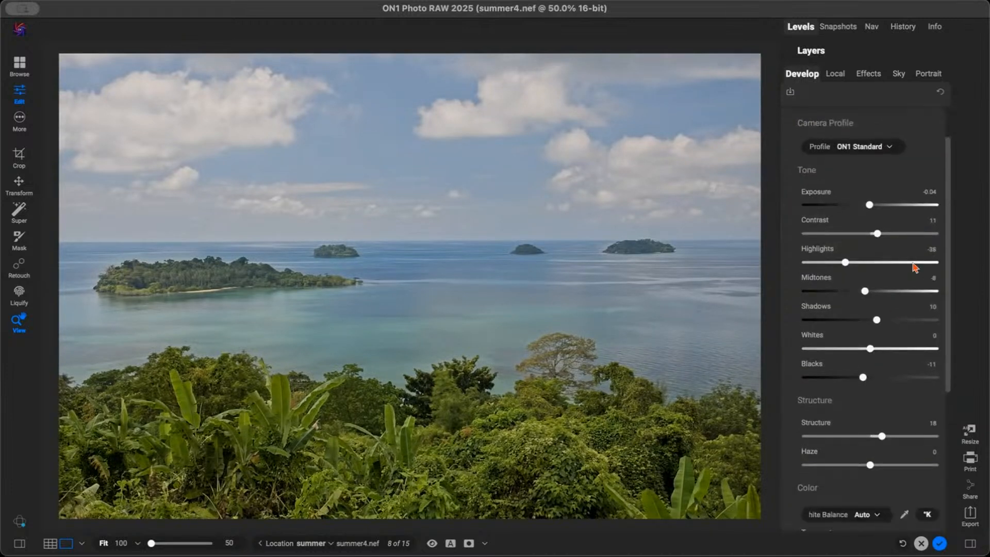
scroll(882, 353, down, 2)
scroll(882, 353, up, 4)
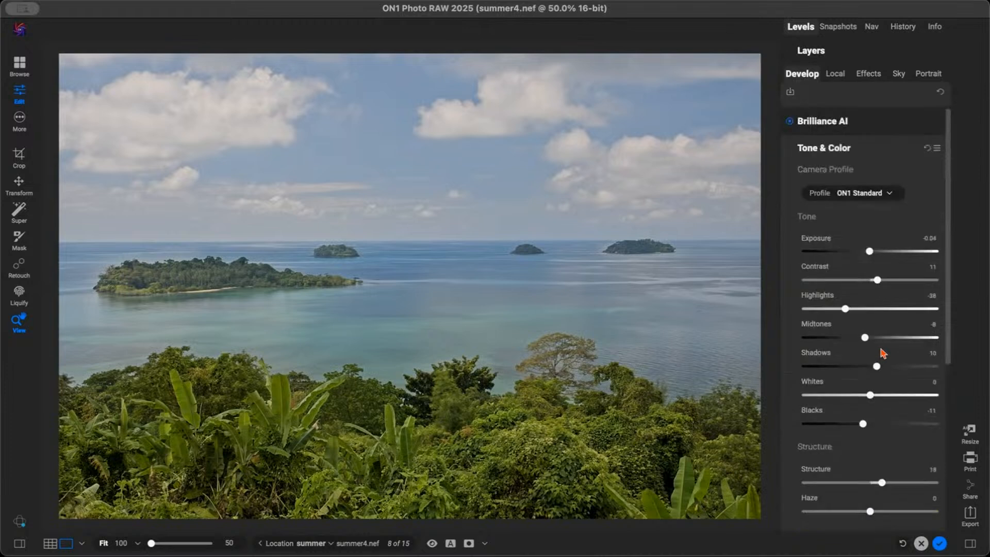
key(super+p)
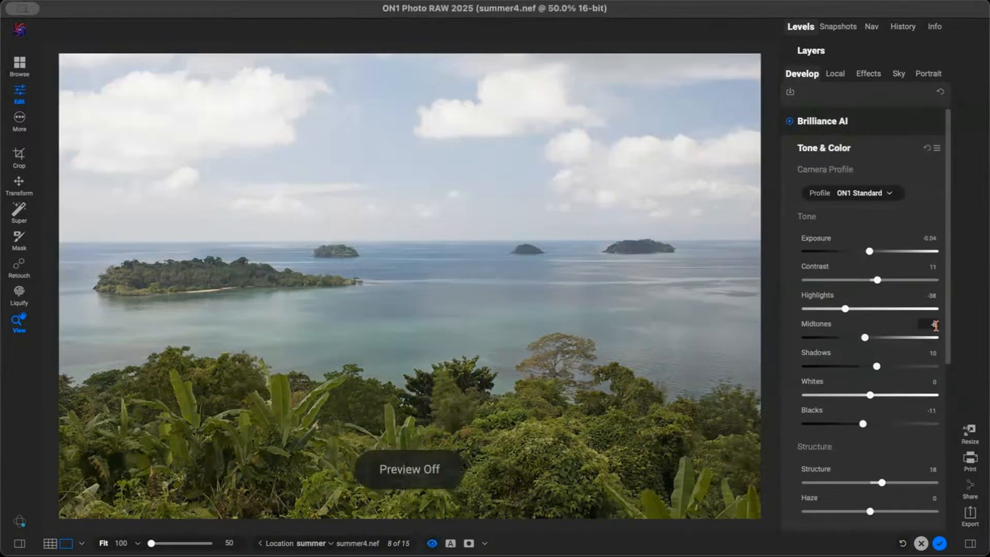
key(super+p)
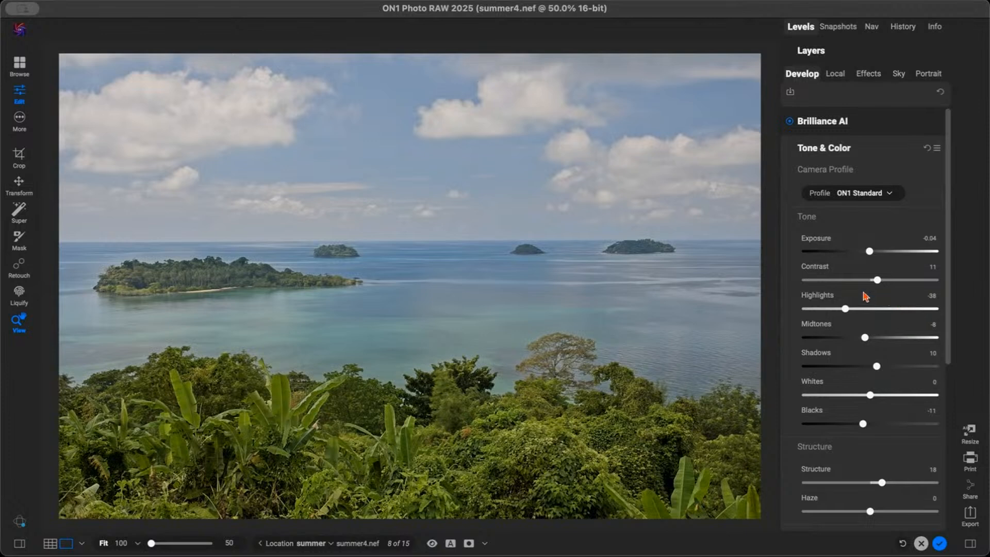
Reset the Tone & Color Highlights to 0, try a Contrast of 40 and undo the contrast change
double_click(823, 301)
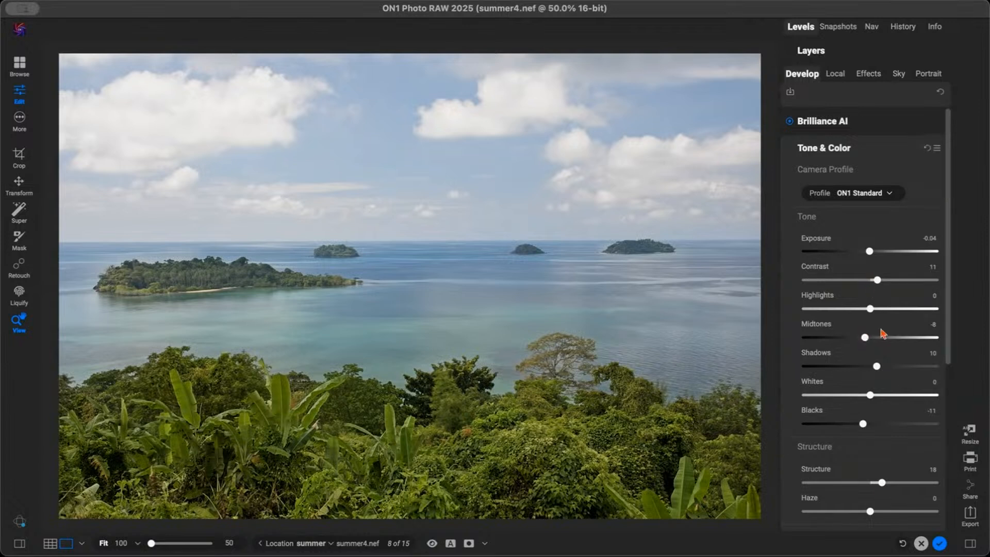
drag(879, 285, 897, 286)
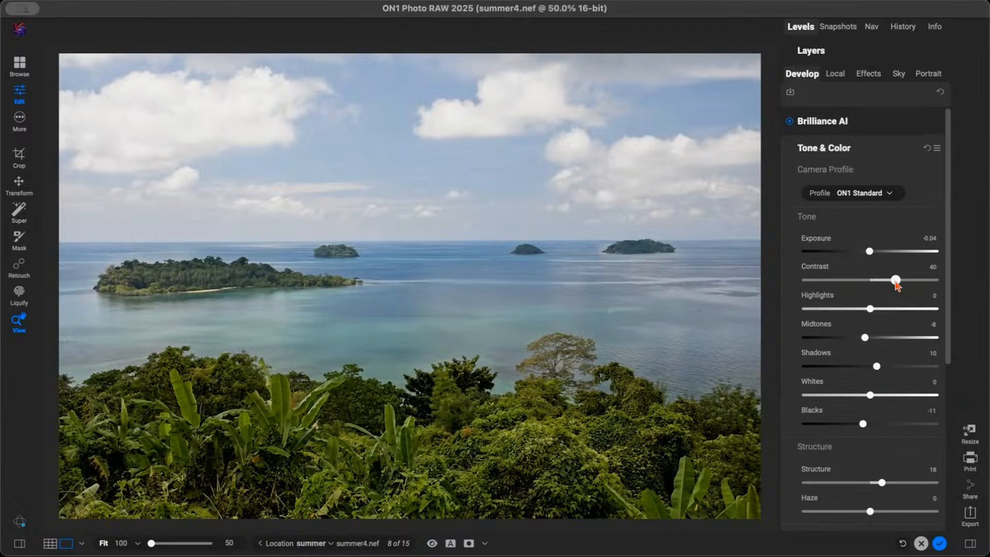
key(super+z)
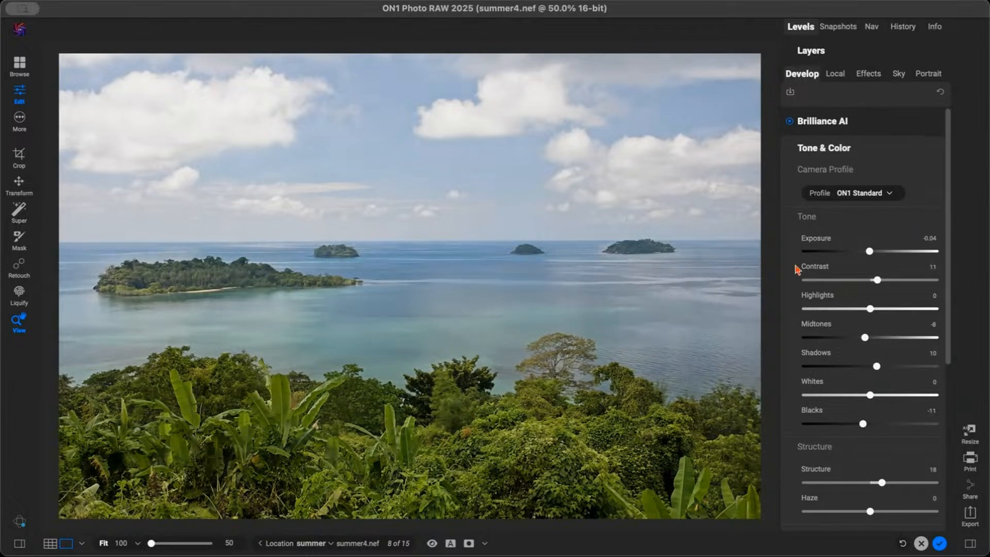
Set the Brilliance AI local adjustments to Flora 59, Sky 89 and Water 40, and compare the photo with the preview off and on
click(886, 128)
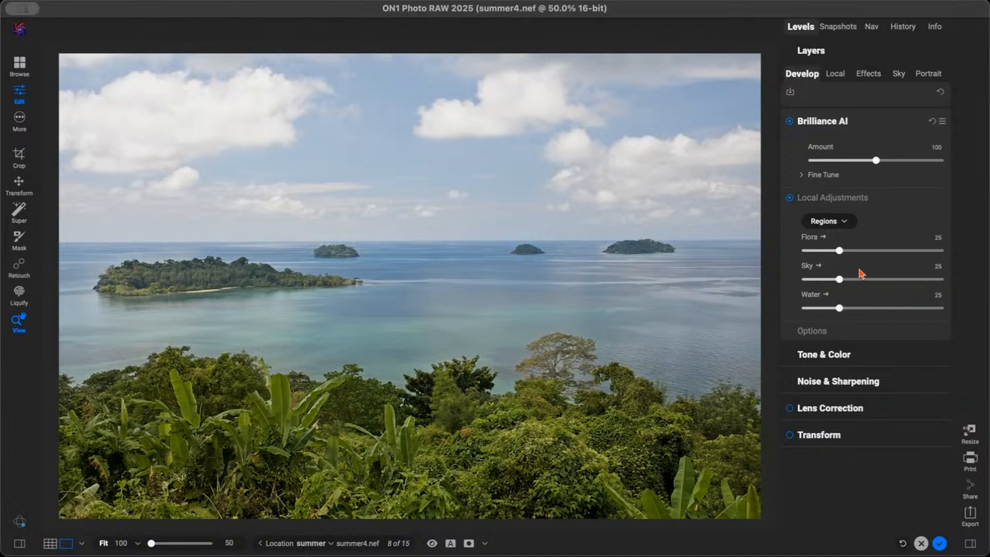
drag(840, 253, 885, 253)
drag(841, 285, 895, 284)
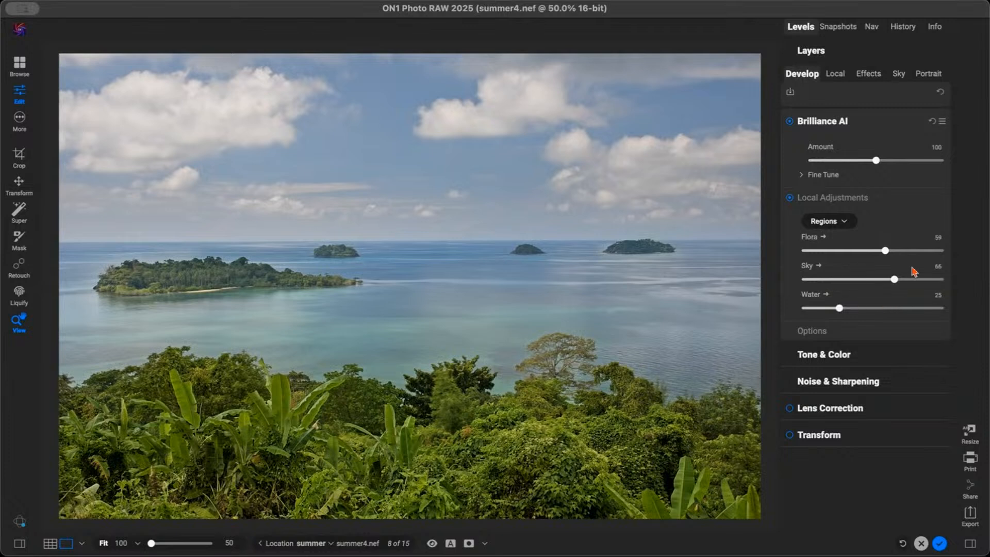
drag(894, 280, 924, 284)
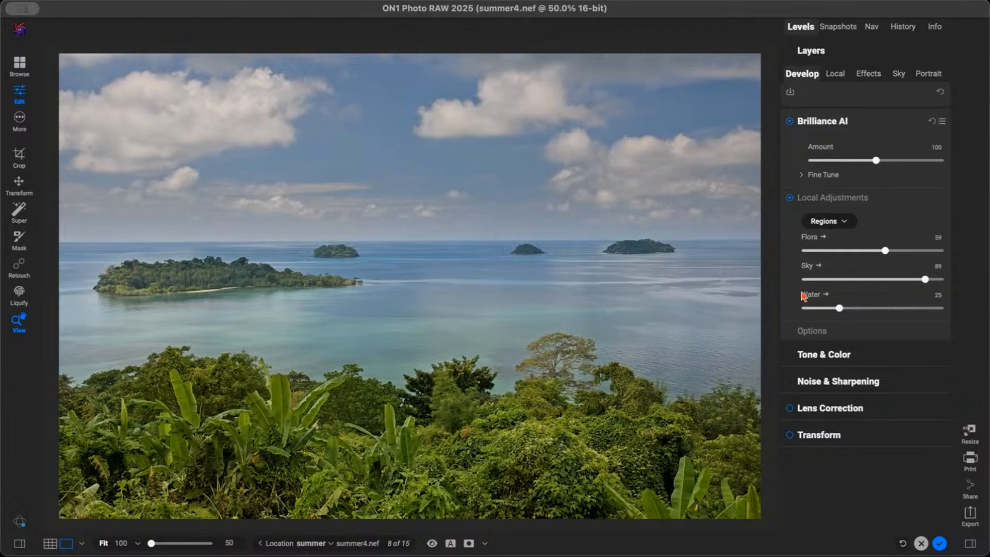
drag(839, 311, 861, 318)
key(p)
key(p)
key(p)
key(p)
Activate Super Select and compare the sky's filter list with Show Styles Flyout on and off, leaving the flyout enabled
click(22, 213)
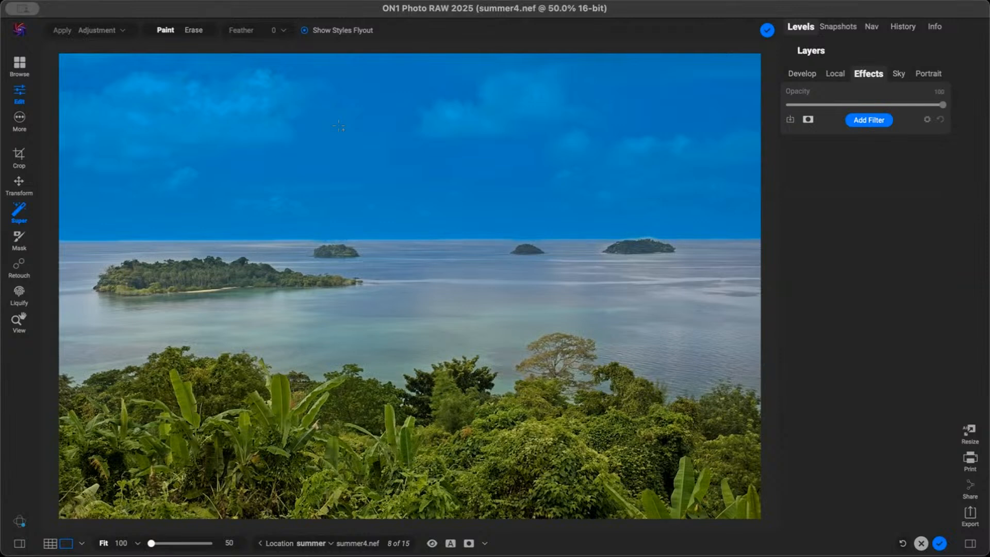
right_click(338, 127)
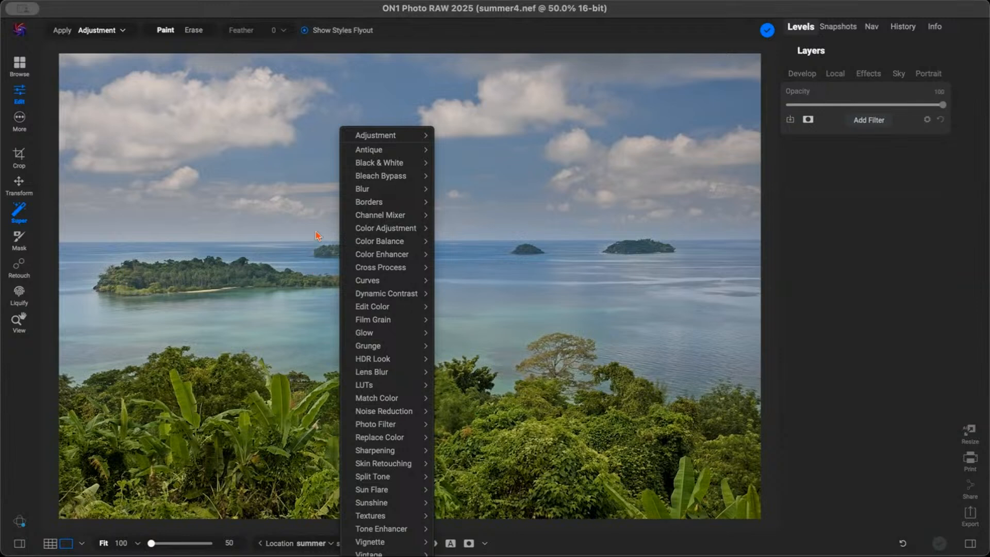
click(305, 31)
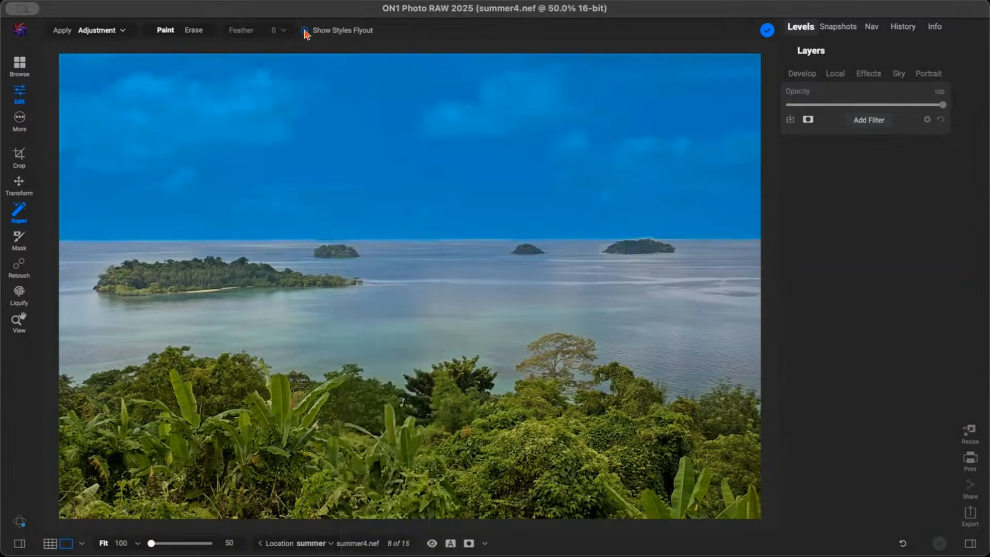
click(330, 130)
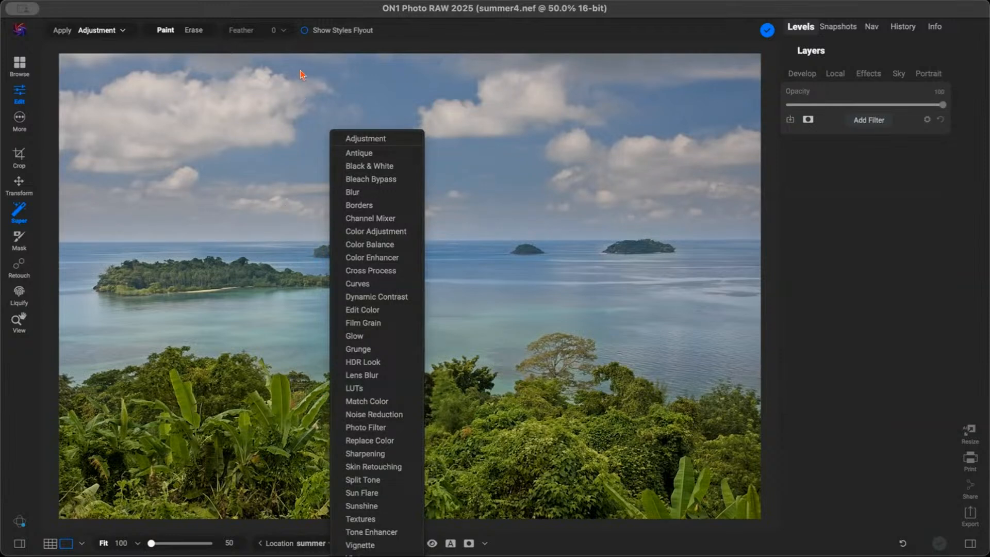
click(305, 31)
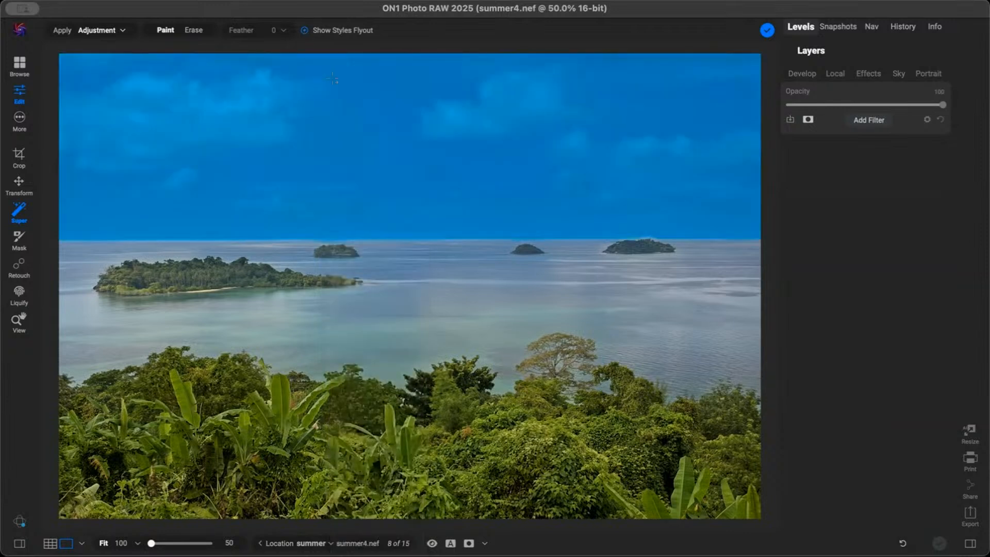
Apply the Glow filter's Charge More - Strong style to the sky with Super Select
right_click(336, 138)
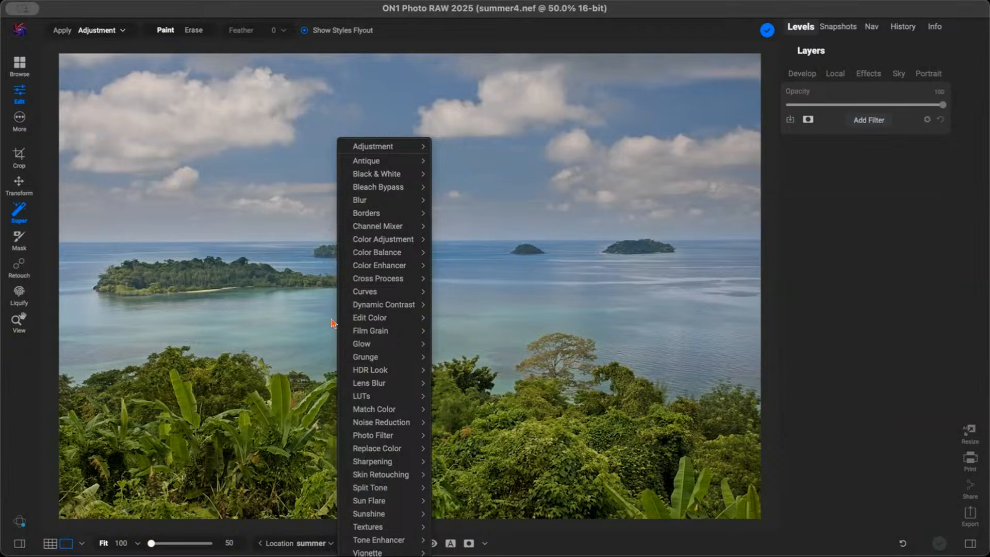
mouse_move(376, 349)
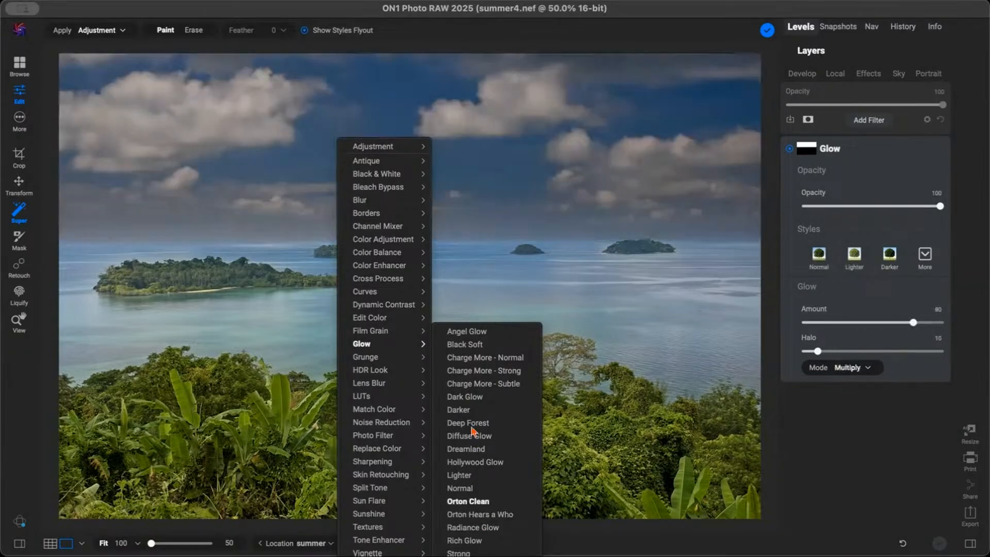
click(478, 371)
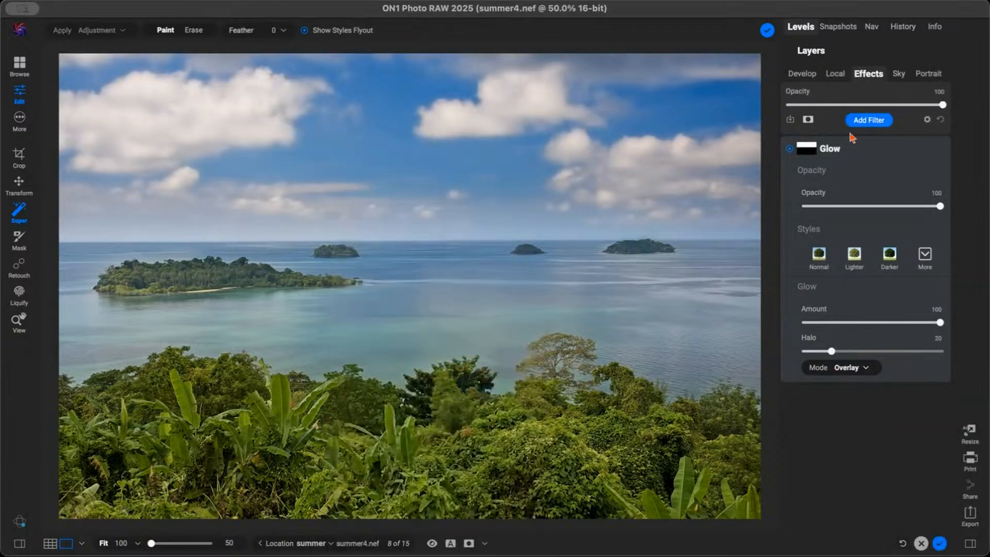
Compare the sky with the Glow filter off and on, and review the Brilliance AI local adjustments in Develop
click(790, 150)
click(790, 150)
click(457, 194)
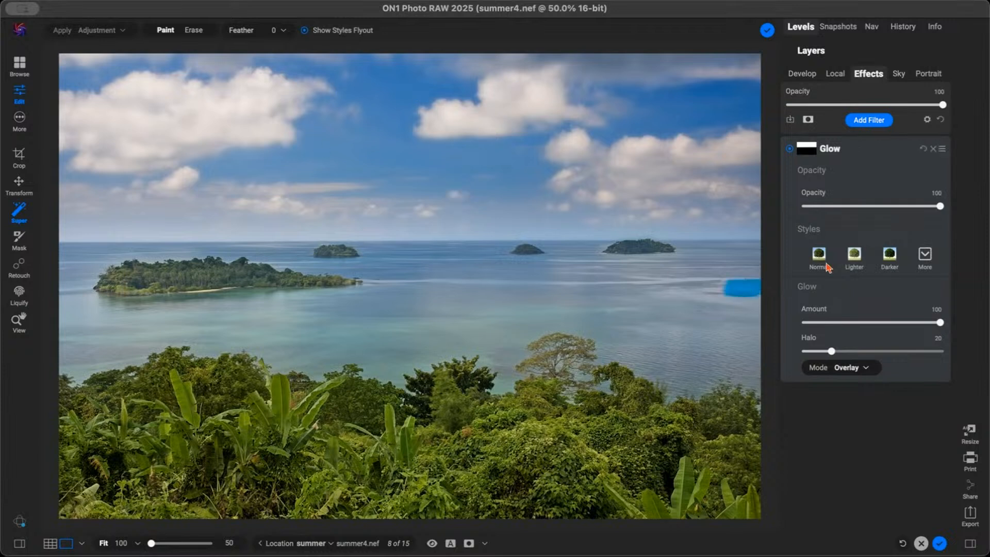
click(790, 150)
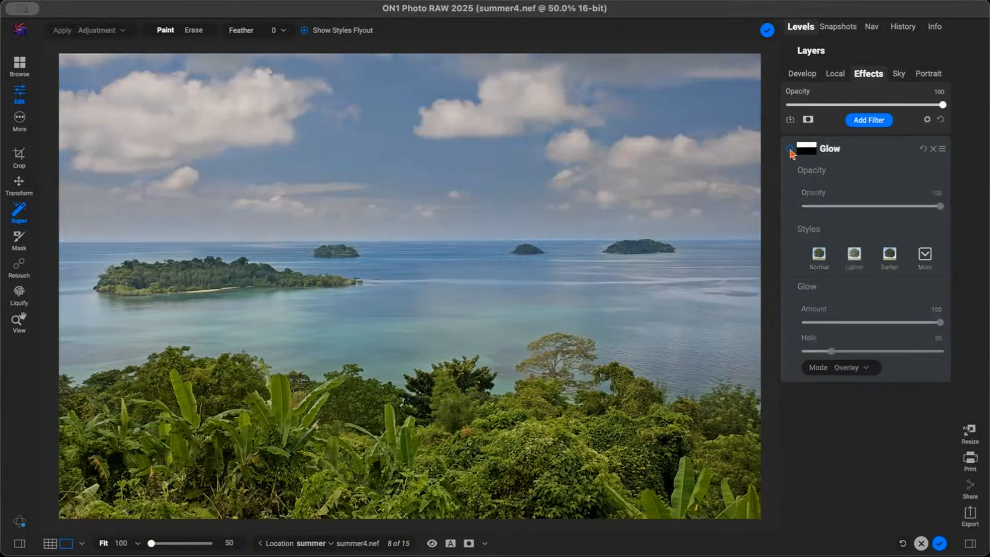
click(790, 150)
click(790, 150)
click(790, 150)
click(801, 74)
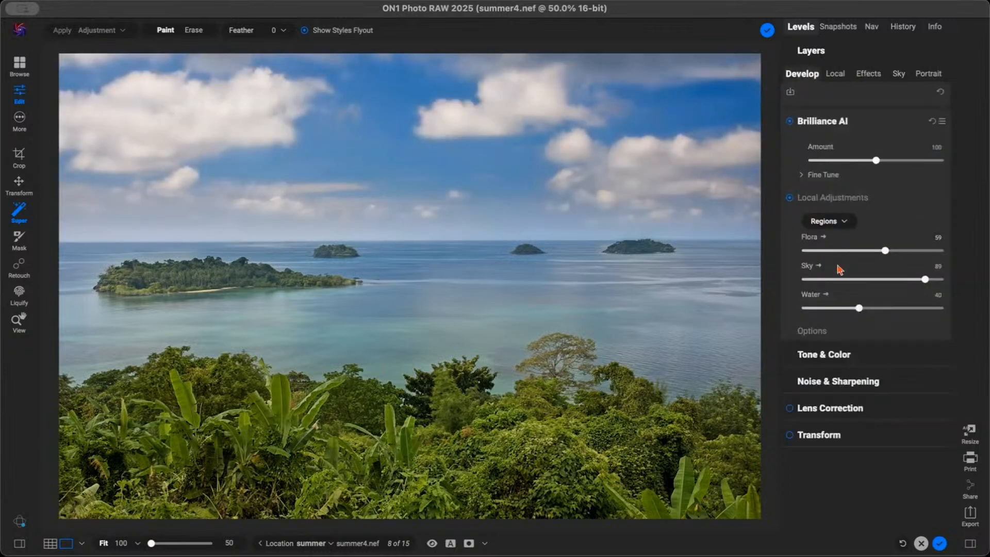
click(864, 76)
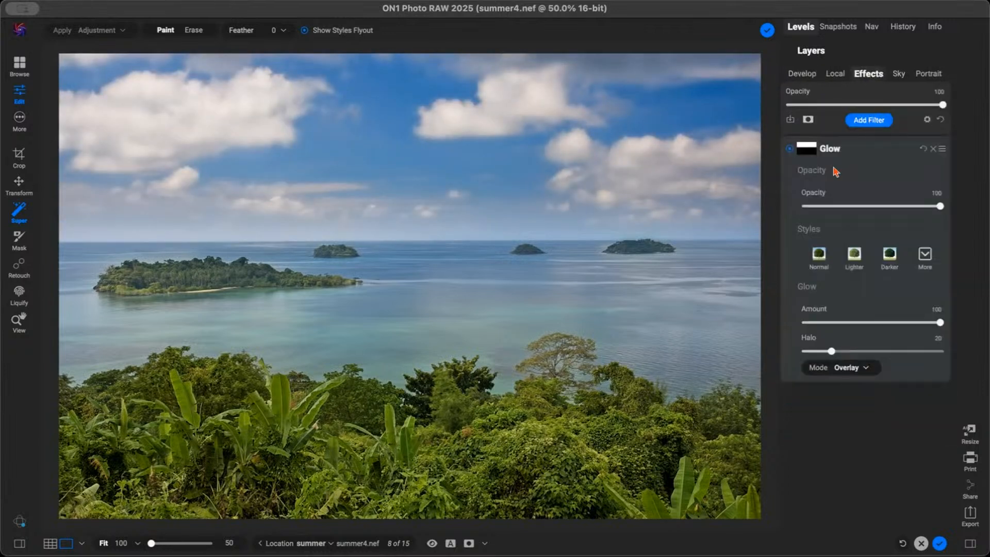
click(790, 150)
click(790, 150)
click(790, 149)
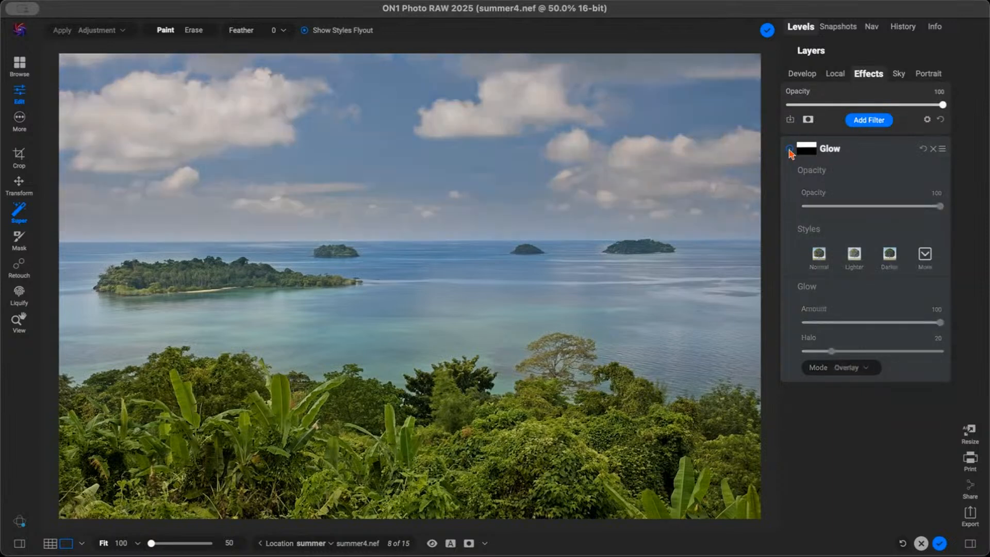
click(790, 149)
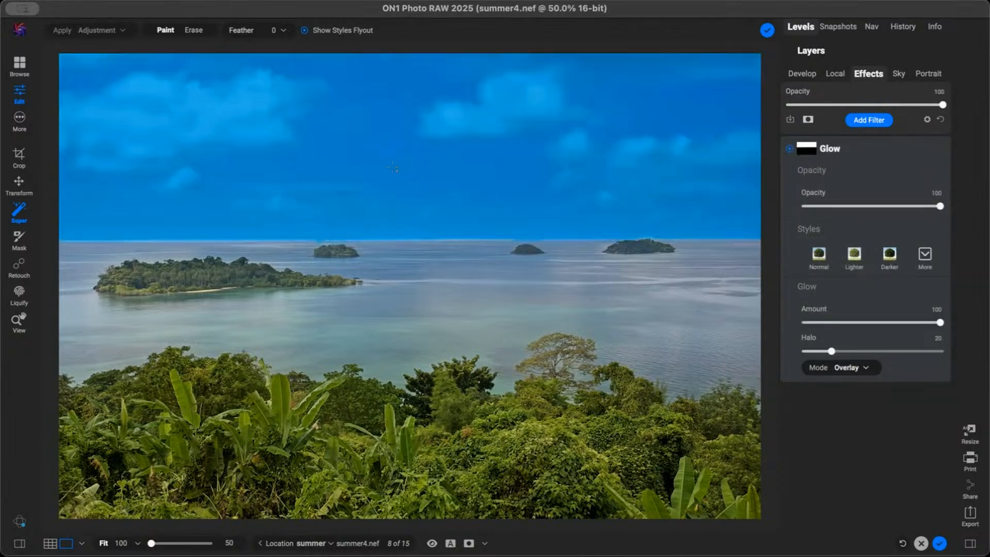
With Super Select in Erase mode on the sky, apply the Curves Contrast Boost style to everything except the sky
click(392, 167)
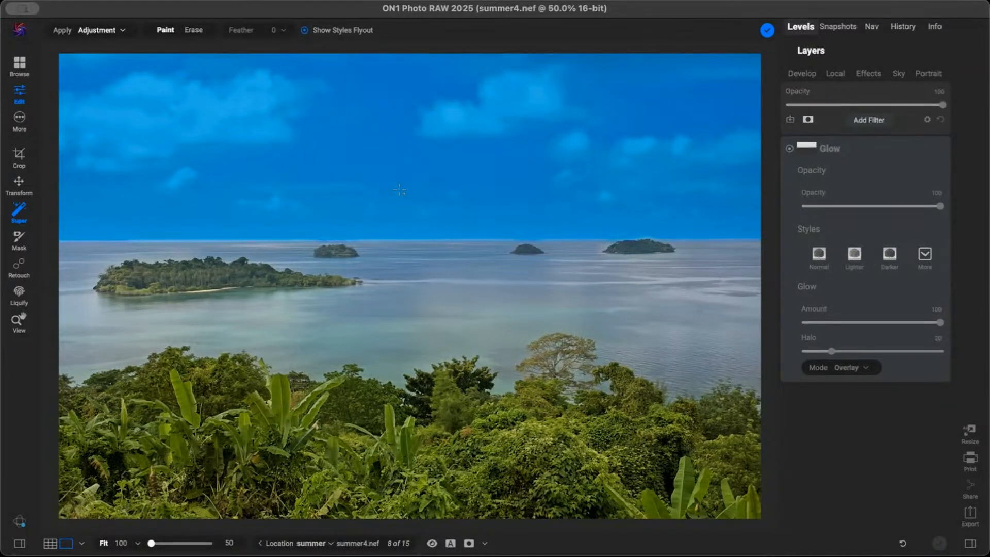
click(195, 32)
click(376, 167)
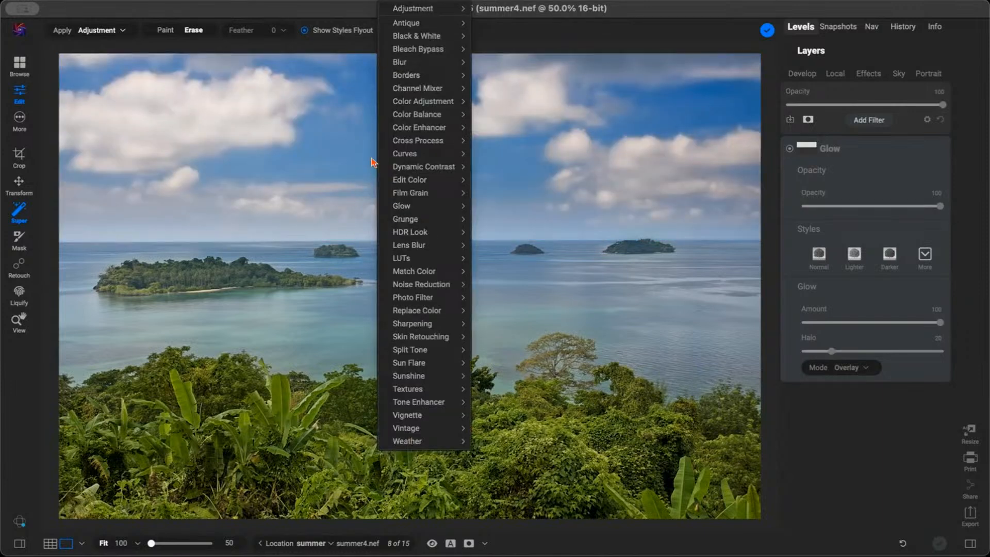
click(415, 153)
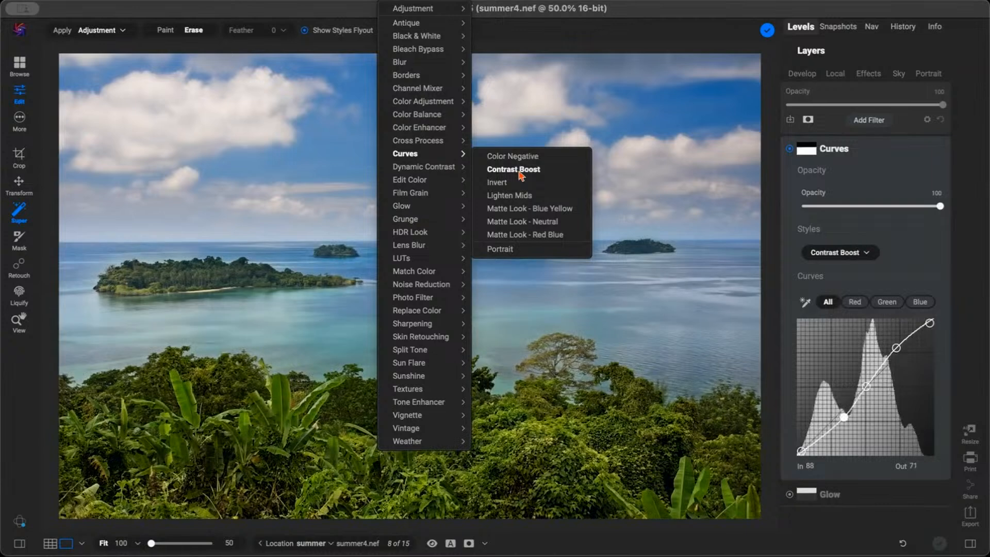
click(521, 174)
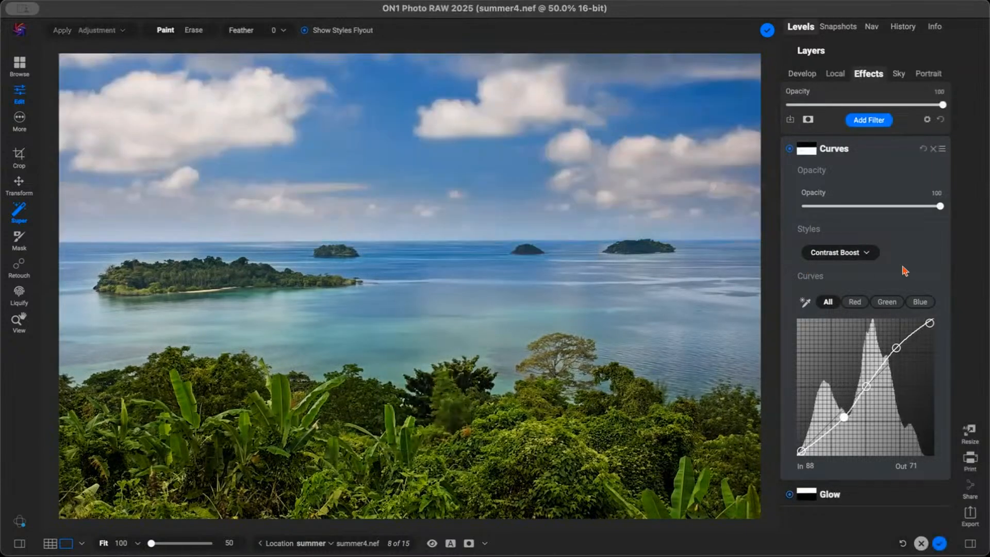
Compare the water and vegetation with the Curves filter off and on, keeping the filter enabled
click(789, 149)
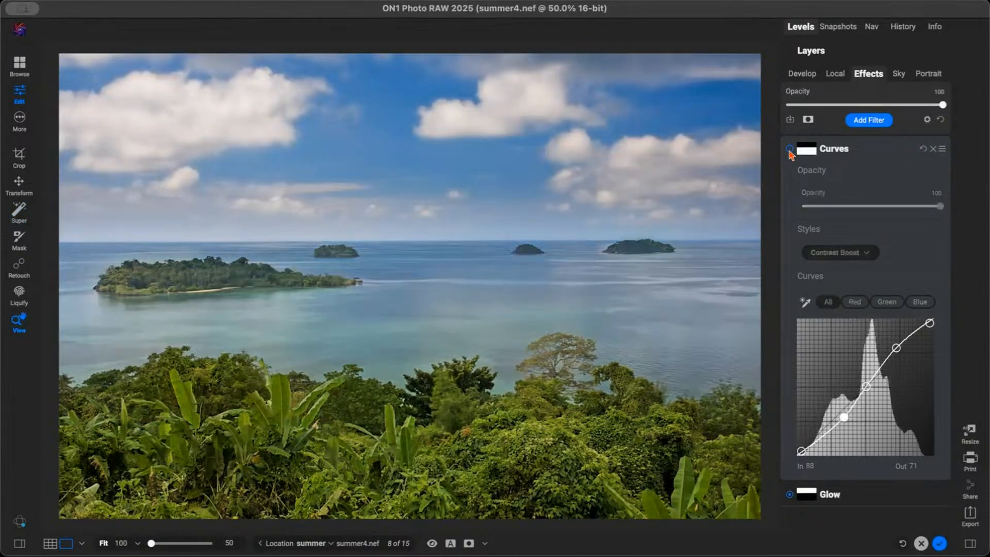
click(789, 149)
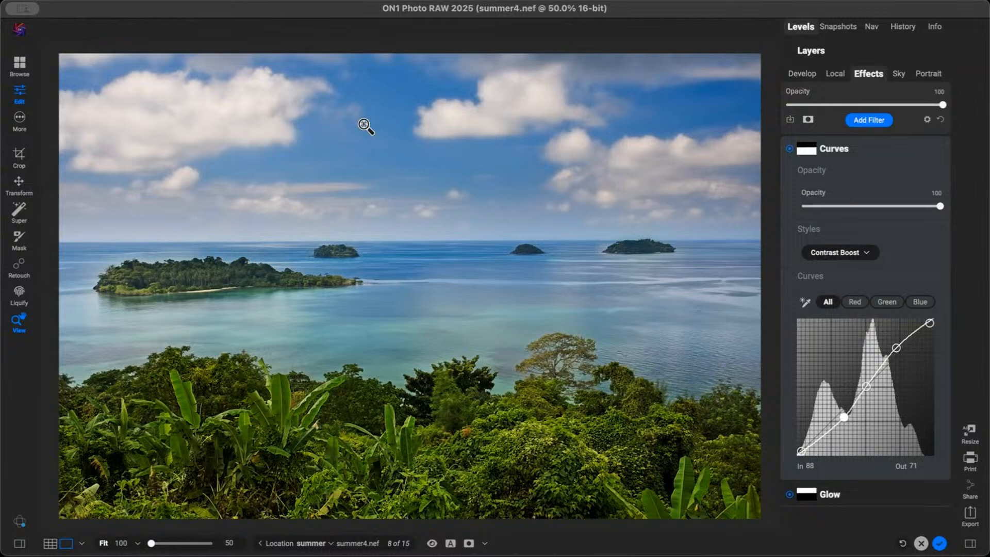
click(789, 149)
click(790, 149)
click(789, 149)
click(789, 149)
drag(942, 105, 963, 113)
Select all four islands and the whole foreground vegetation, including the standalone tree, with Super Select in Paint mode
key(w)
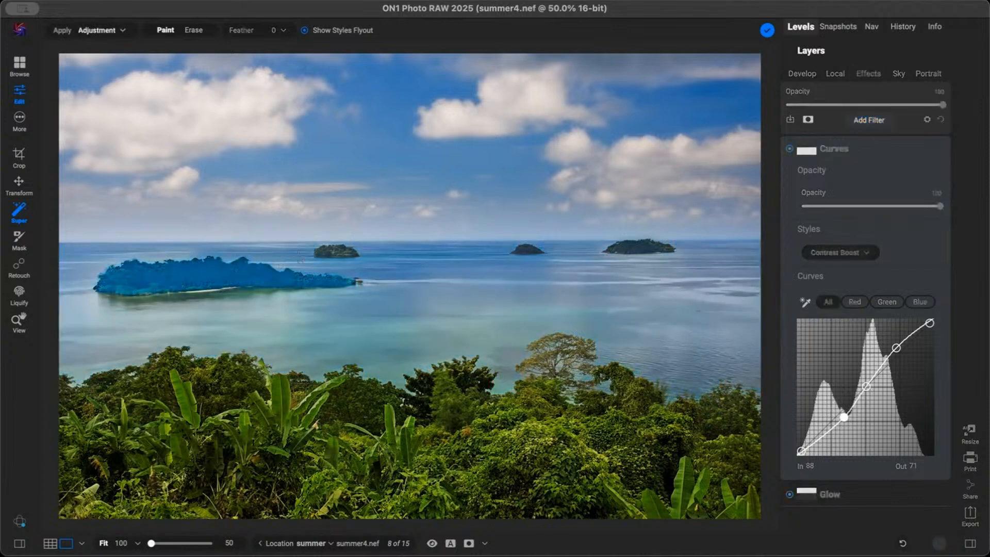
shift+click(333, 251)
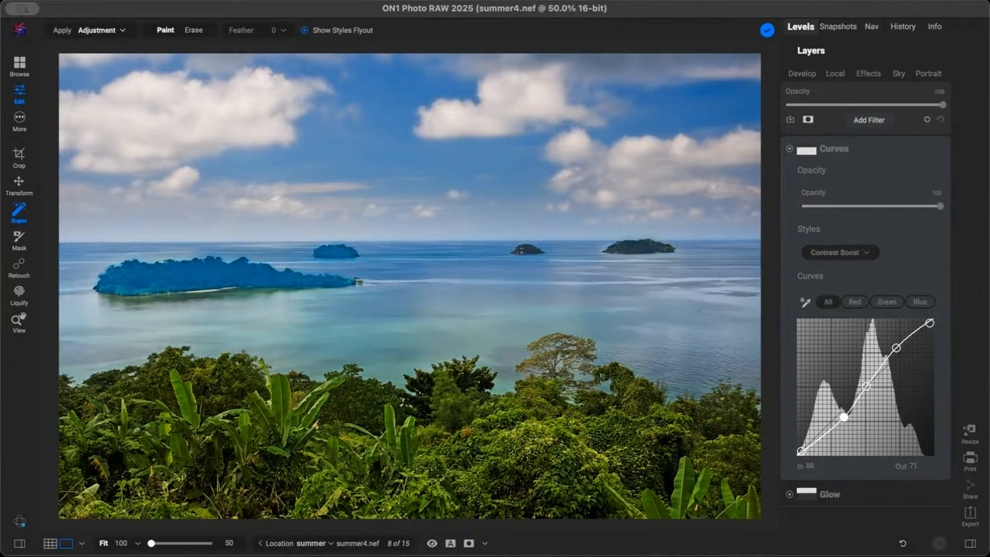
shift+click(525, 249)
shift+click(630, 247)
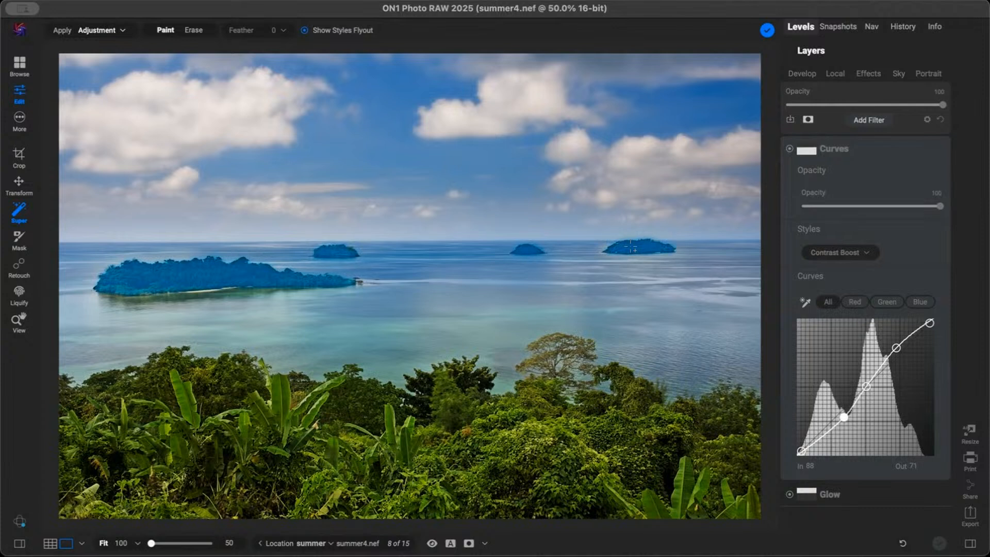
shift+click(513, 438)
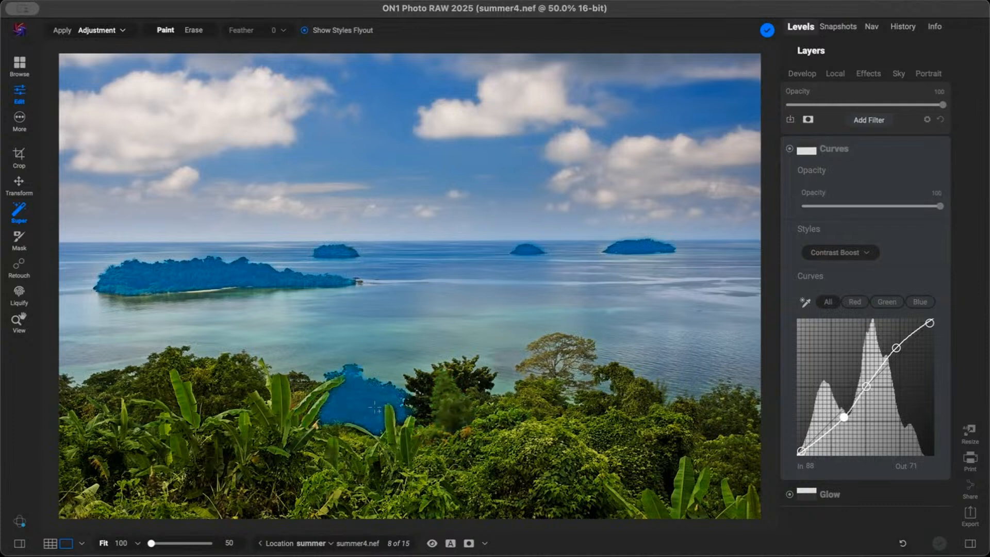
drag(62, 306, 780, 536)
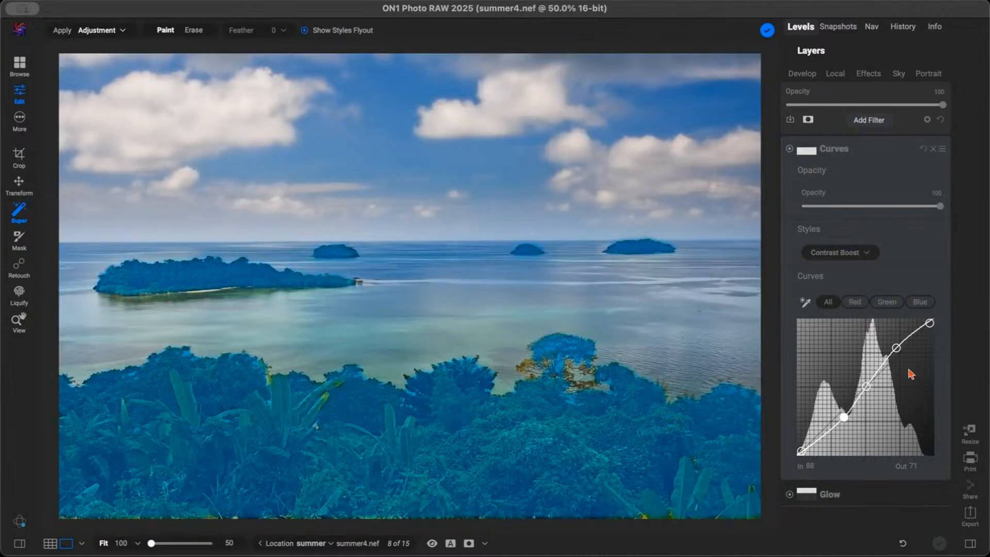
click(566, 384)
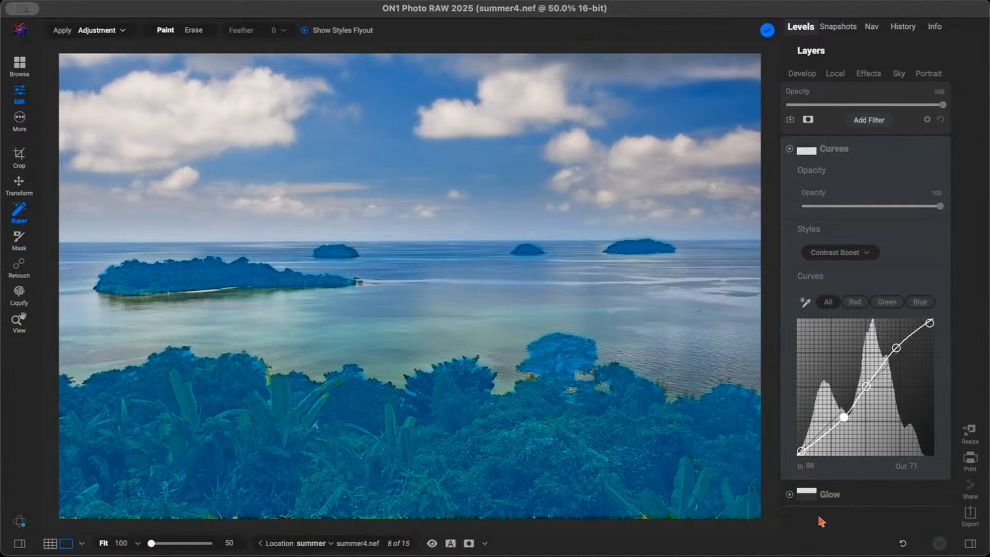
Apply the Dynamic Contrast filter's Natural style to the selected islands and foreground vegetation
right_click(353, 424)
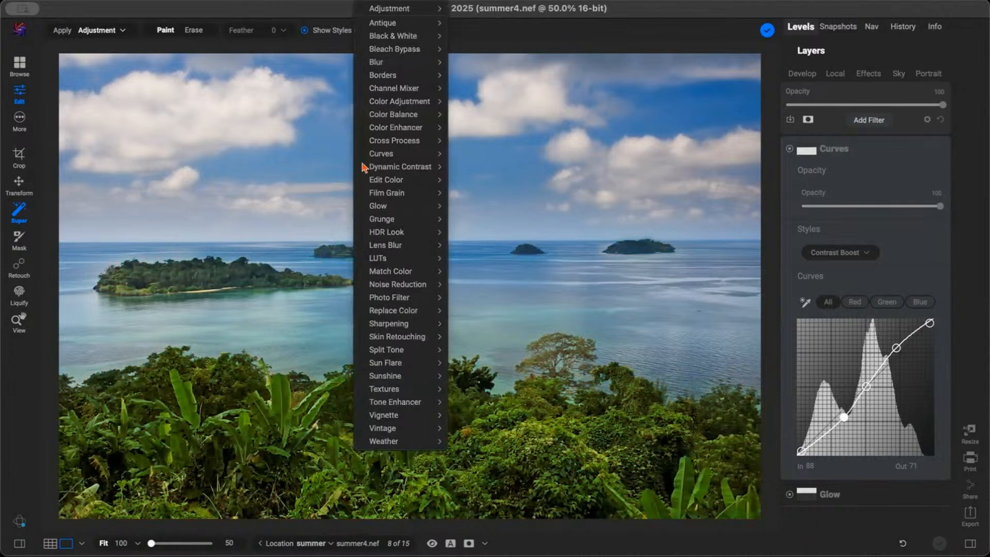
mouse_move(374, 169)
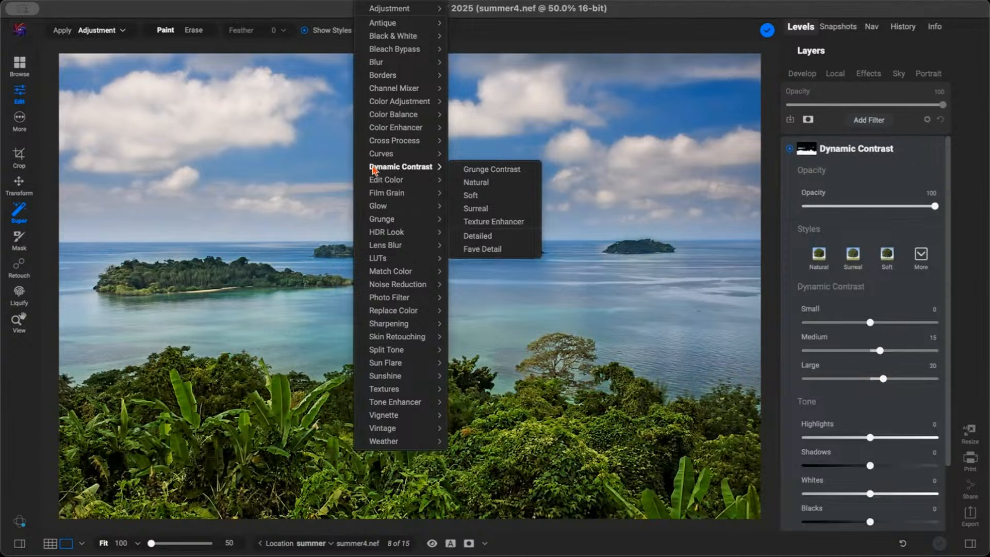
click(476, 183)
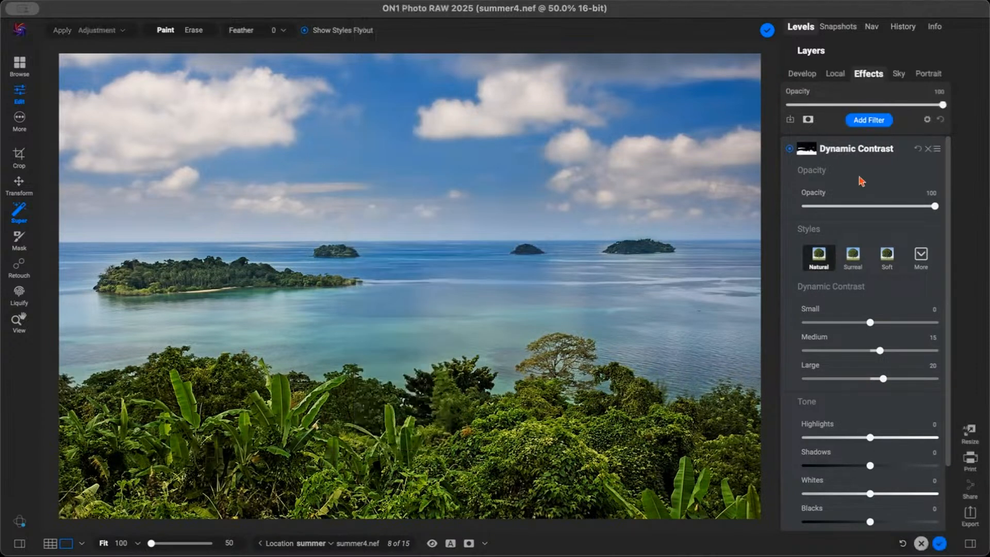
Compare the islands and foreground vegetation with the Dynamic Contrast filter off and on, leave it enabled, and switch to the View tool
click(791, 148)
click(790, 148)
click(790, 148)
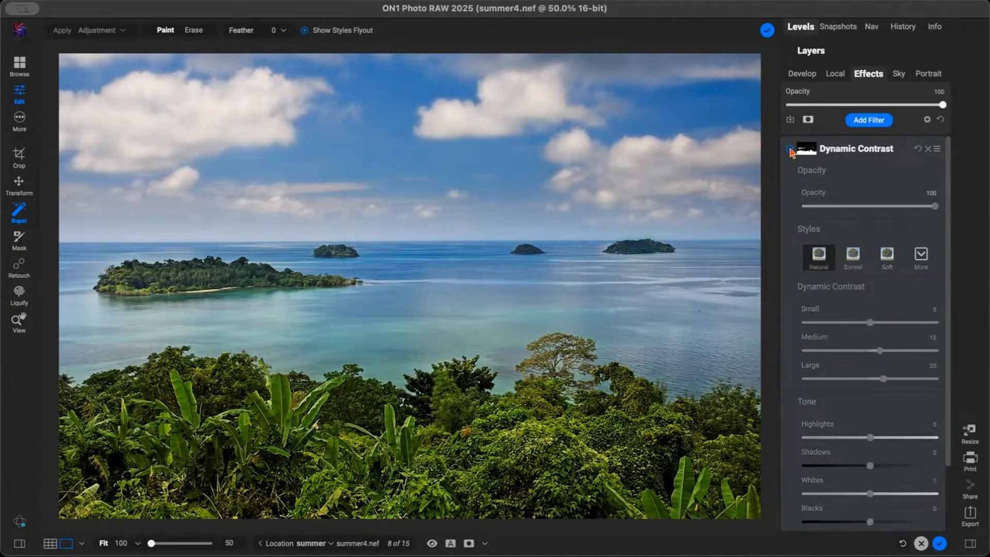
click(790, 149)
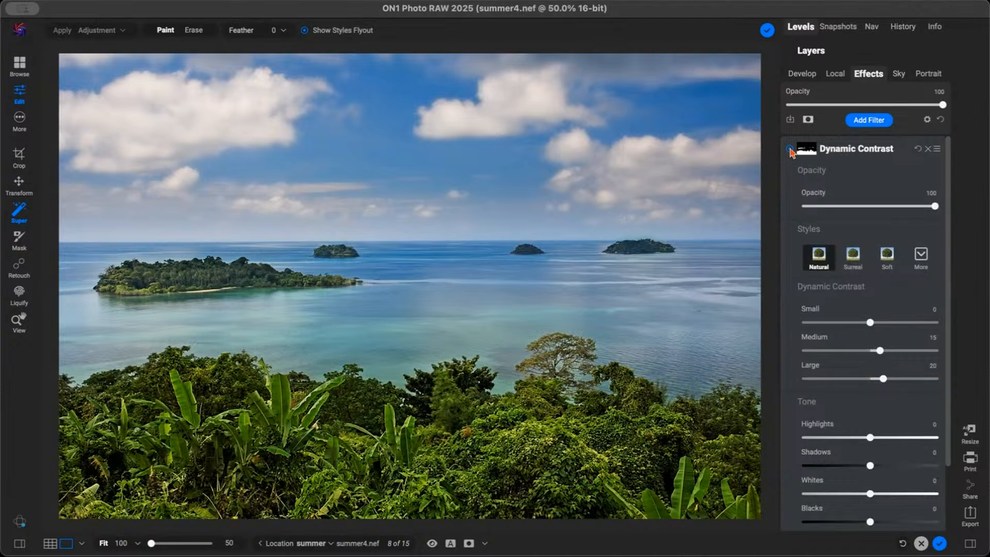
key(h)
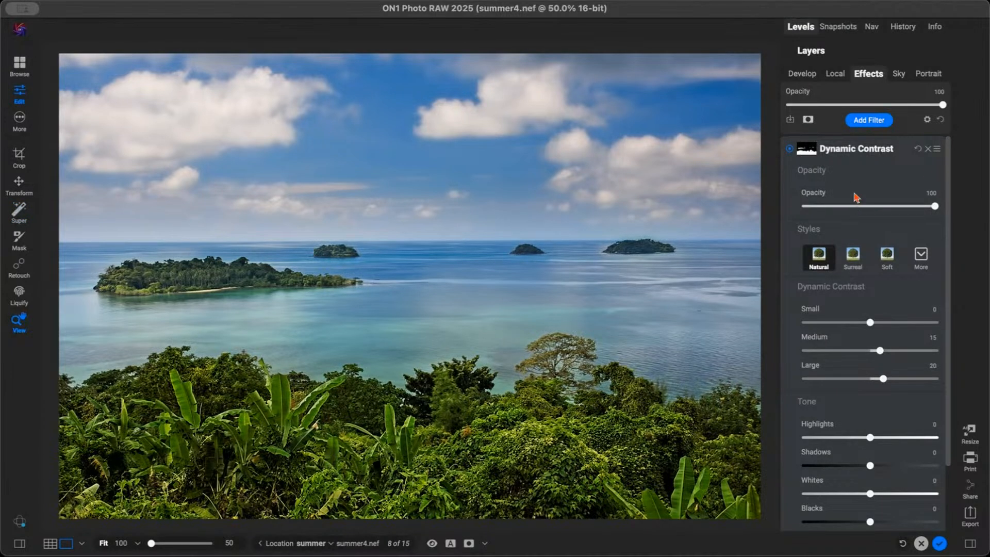
Add a Vignette filter with the Big Softy style and reduce its opacity to 36
click(869, 122)
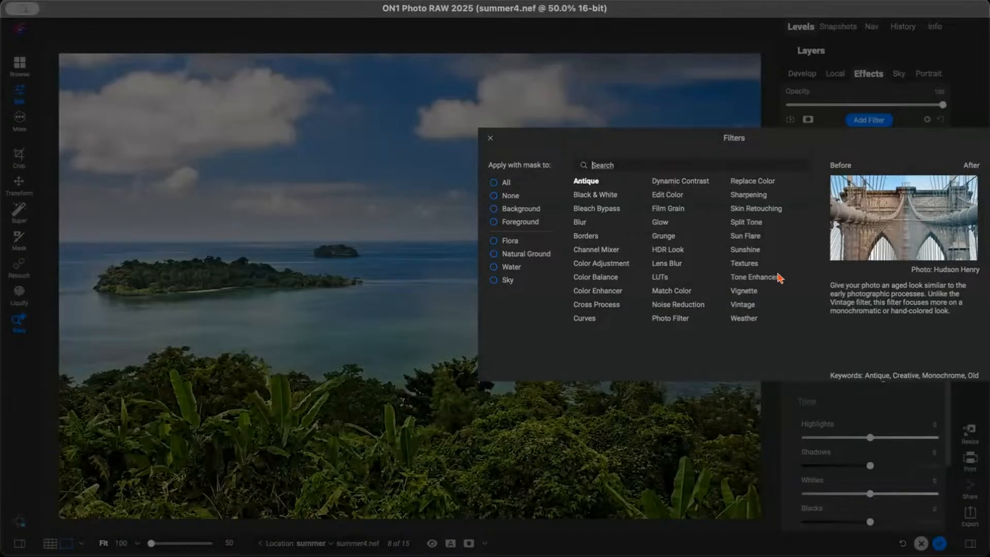
click(743, 290)
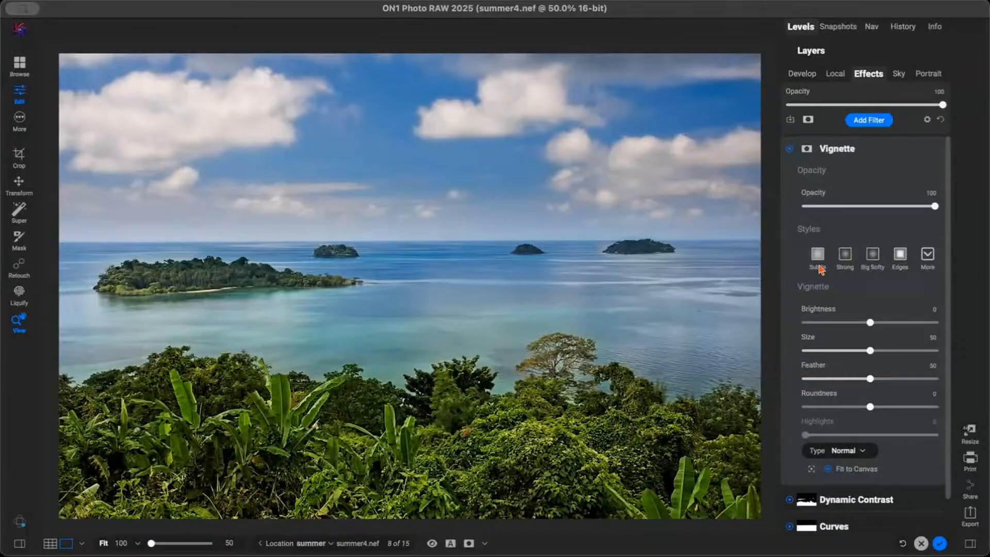
click(875, 262)
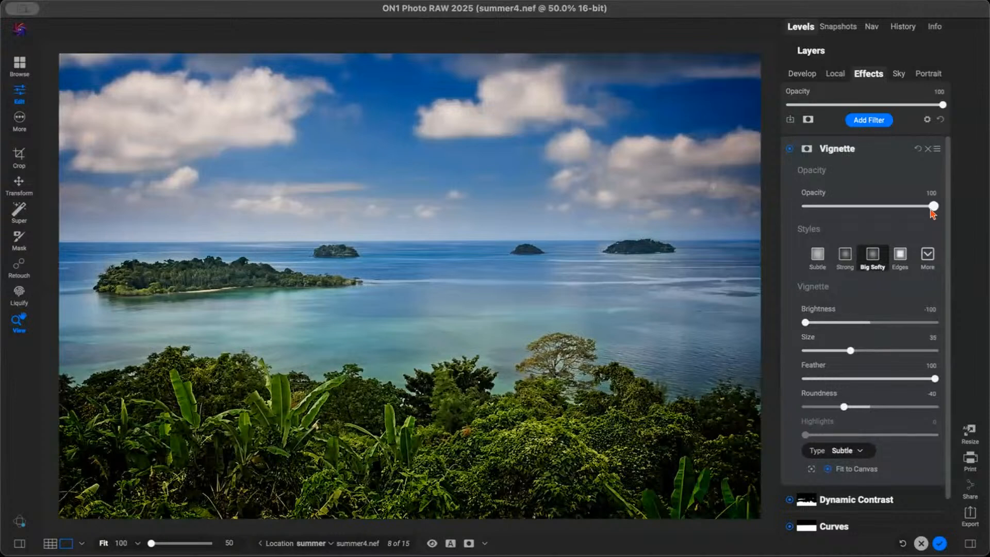
drag(934, 206, 852, 214)
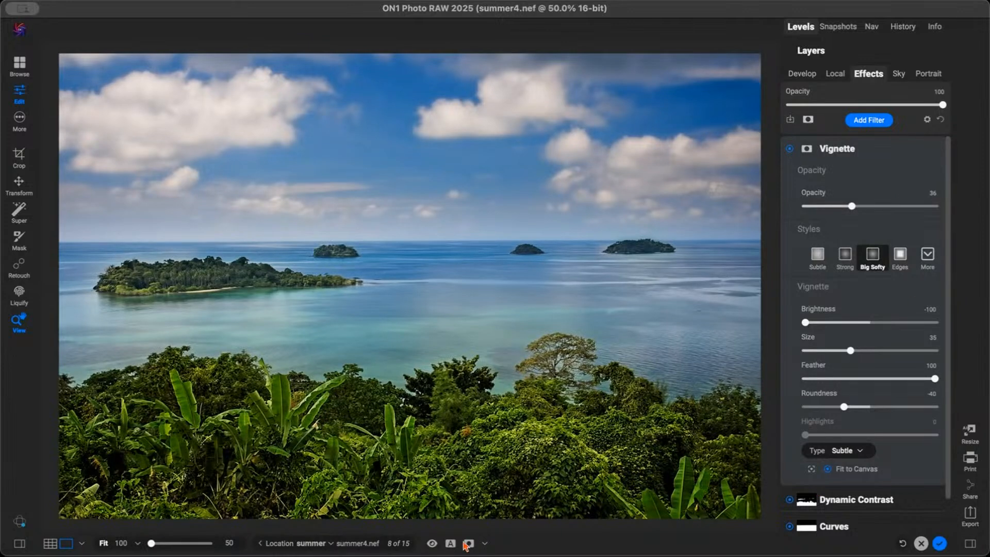
Compare the original and edited landscape by sweeping the before/after split divider across the whole photo, and close the split view
click(449, 542)
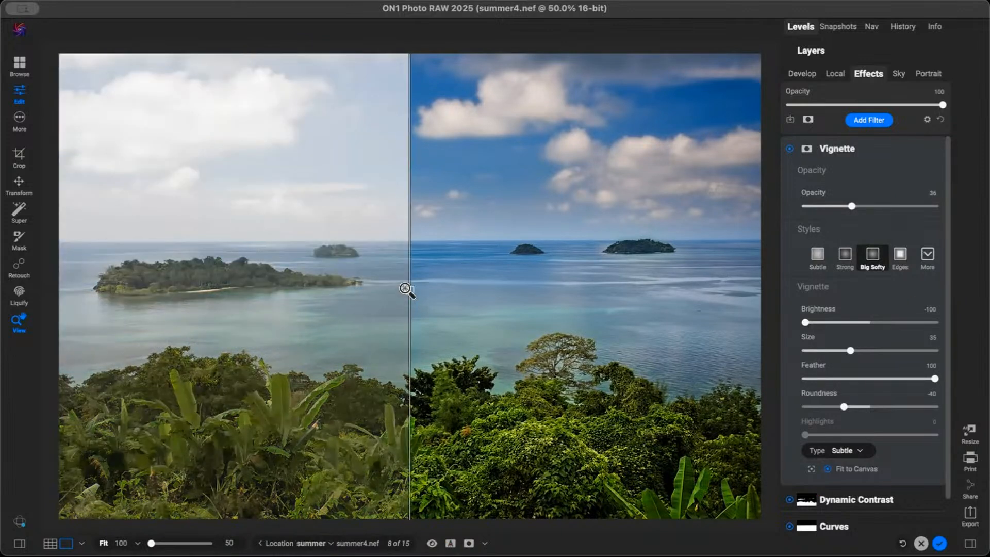
click(405, 291)
click(406, 290)
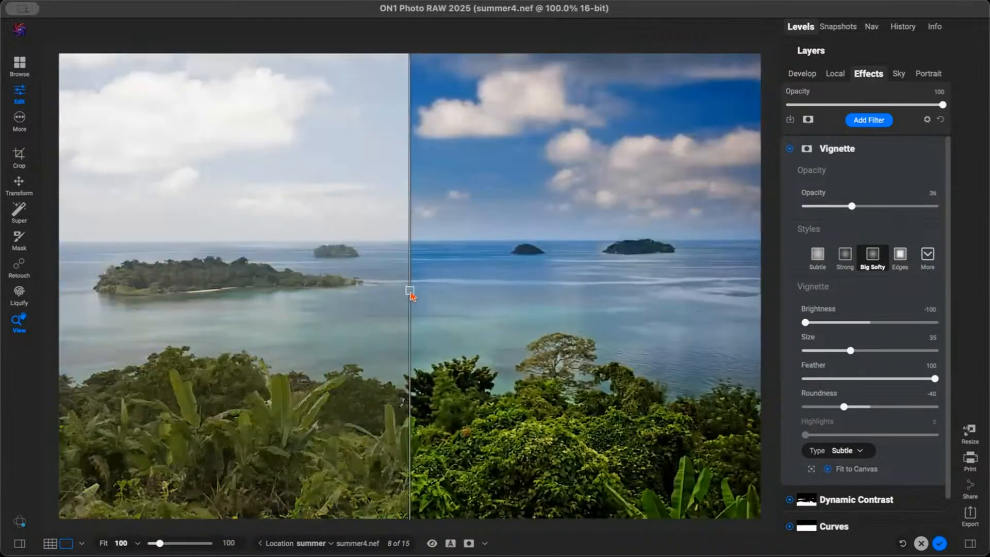
drag(410, 293, 758, 307)
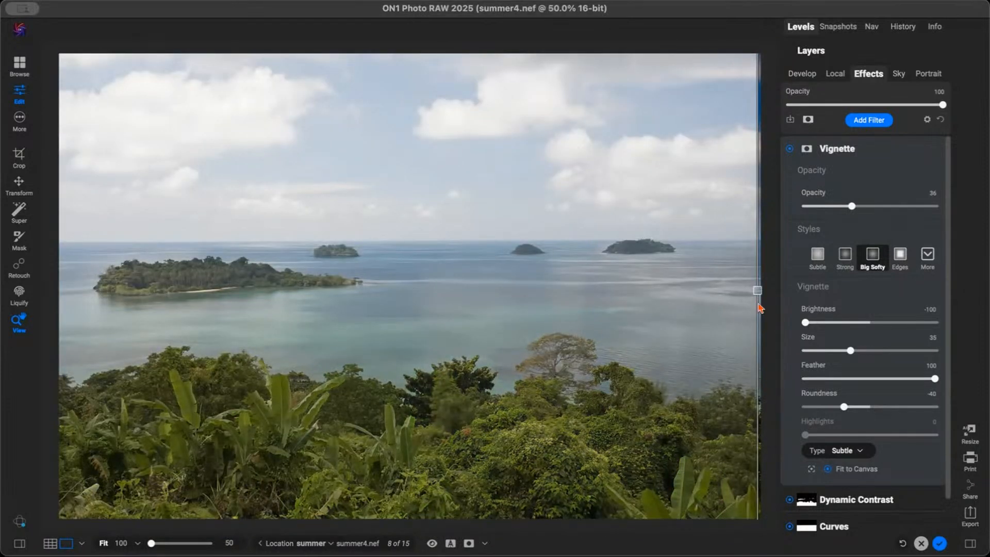
drag(752, 308, 70, 290)
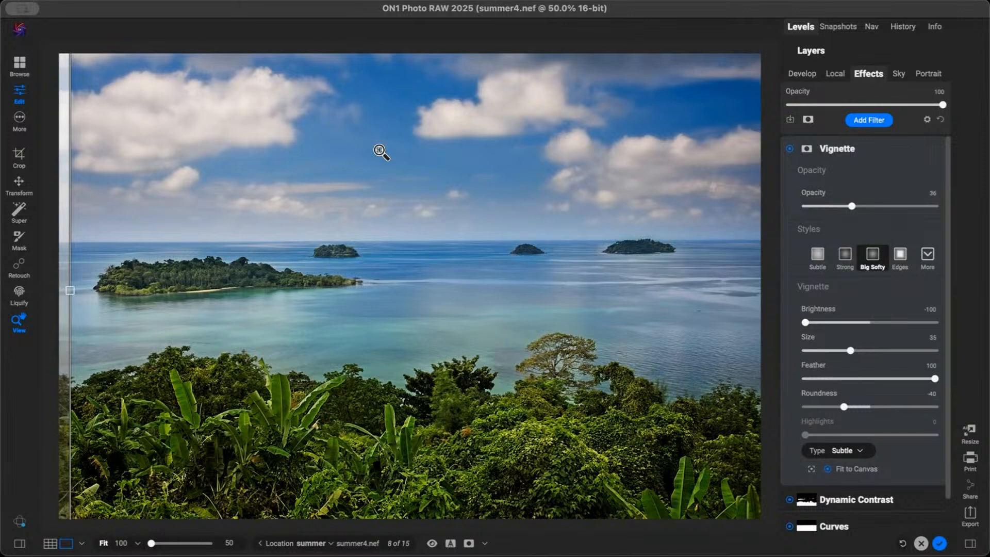
click(449, 544)
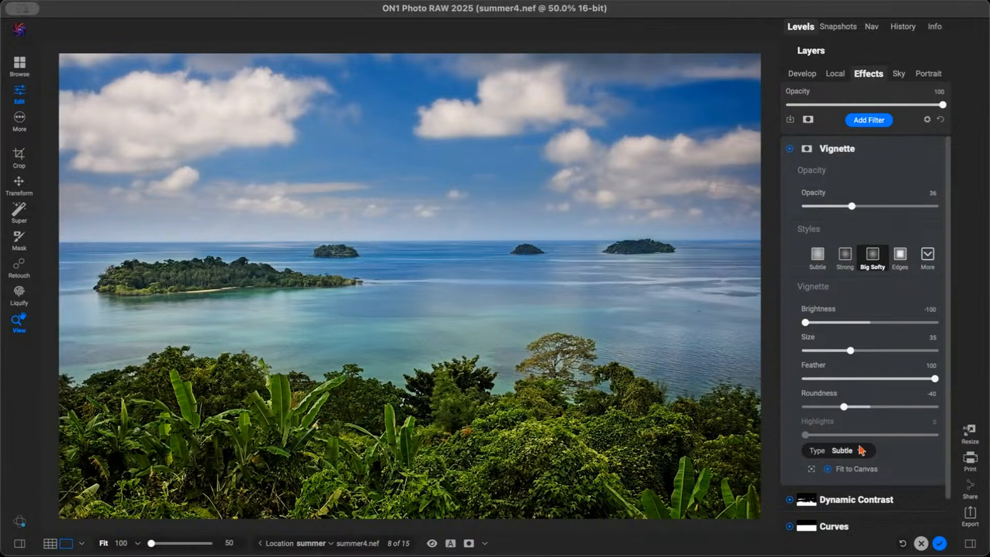
Show the snapshots list, add a Black & White filter to the whole photo, and save the look as a snapshot named BW
click(843, 29)
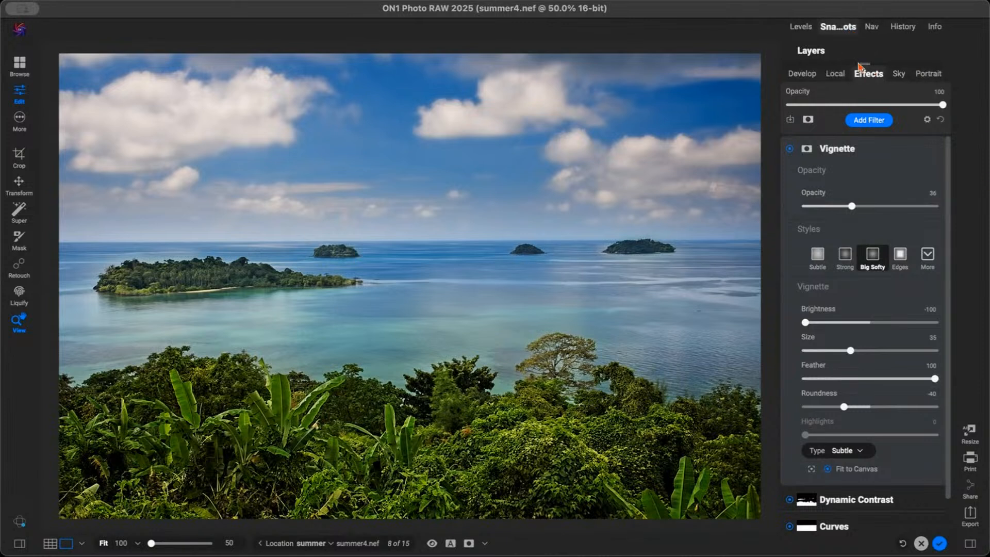
click(838, 26)
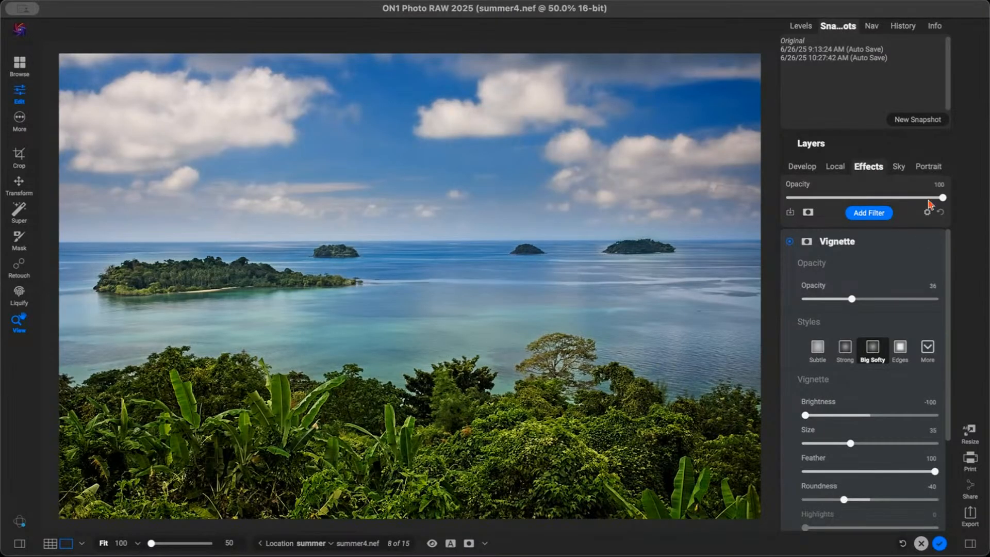
click(875, 215)
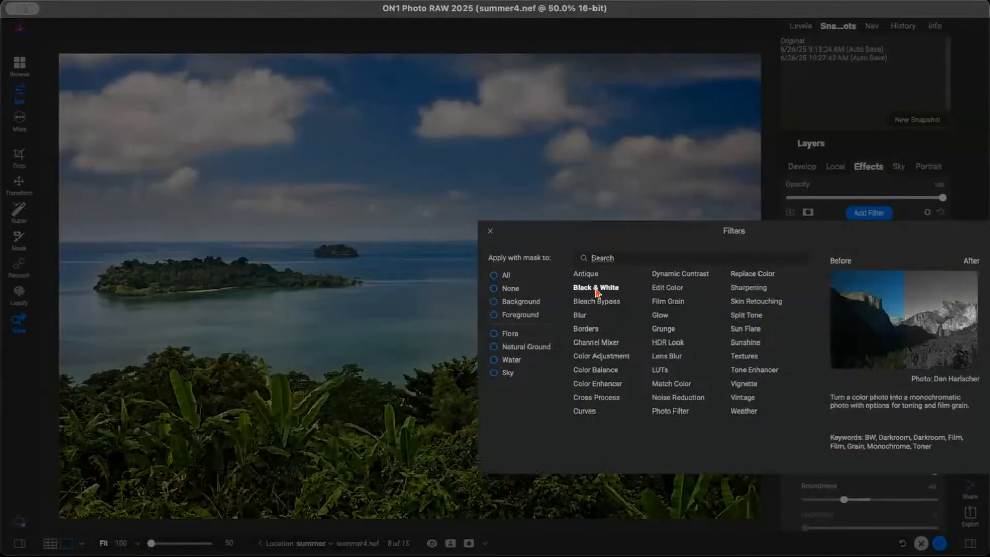
click(592, 285)
click(926, 347)
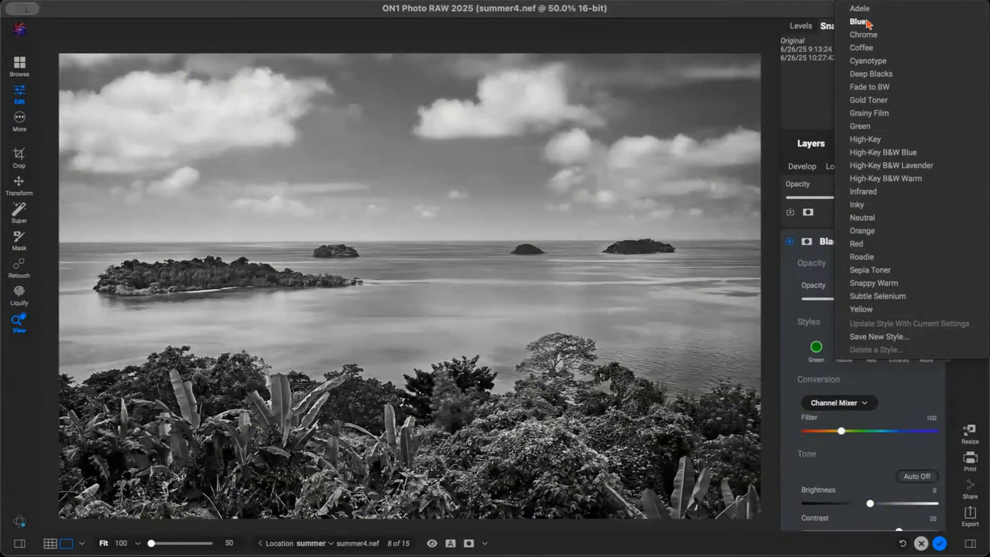
click(867, 23)
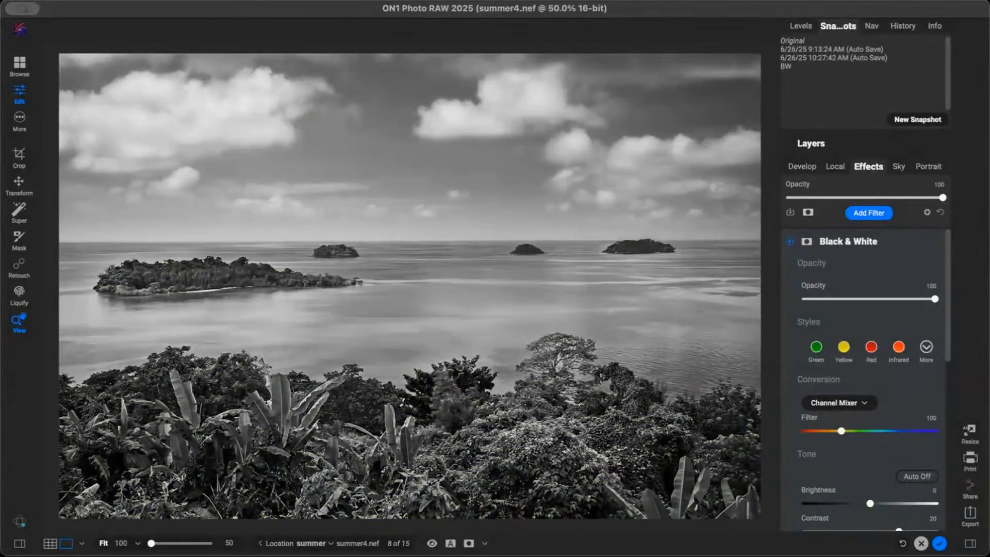
Replace the Black & White filter with an Antique filter in the Cool style
click(928, 242)
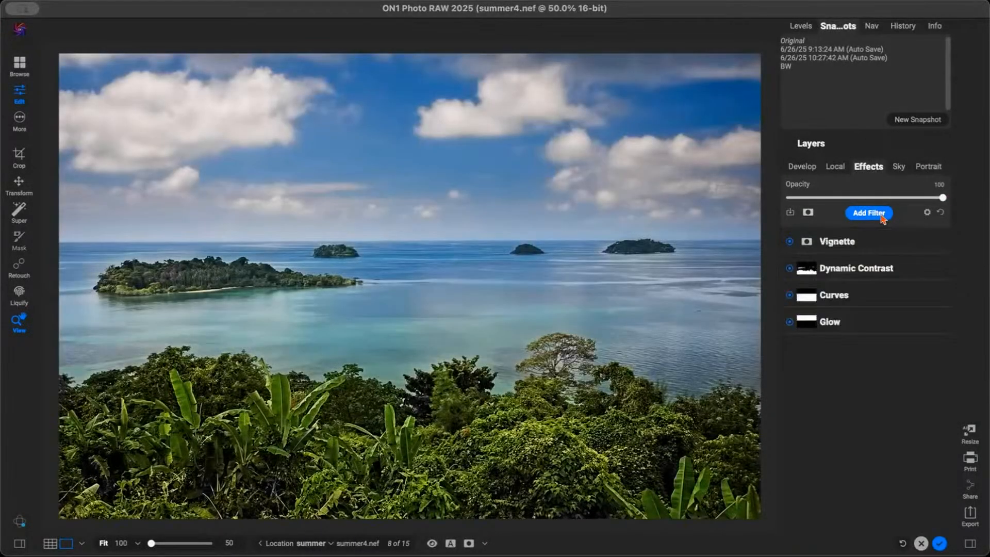
click(869, 213)
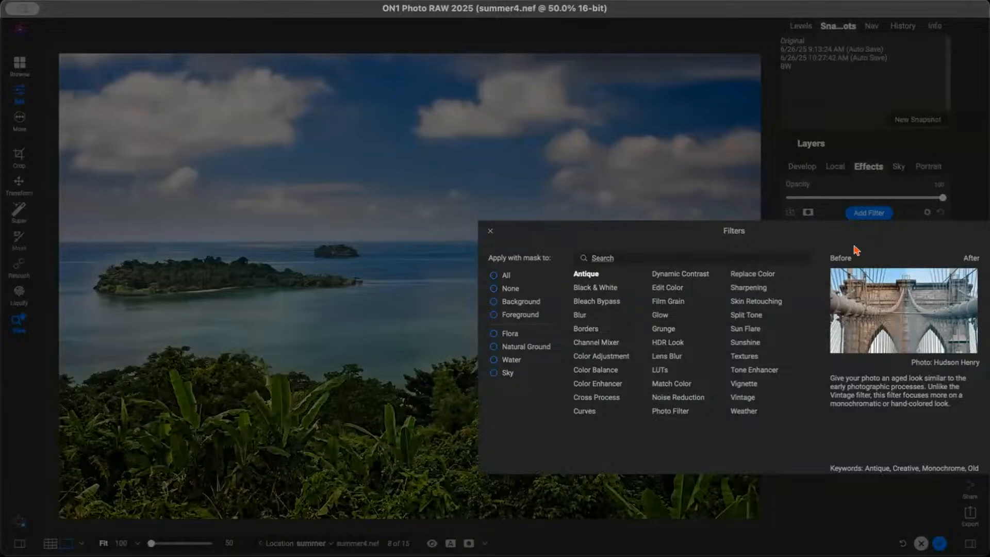
click(586, 274)
click(871, 346)
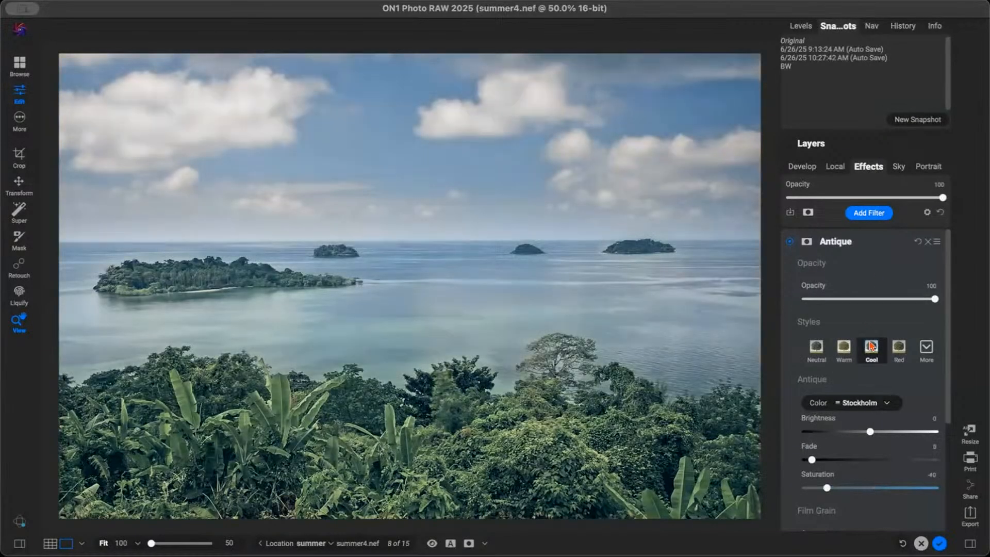
Add a Film Grain filter with the Strong style above the Antique filter
click(869, 212)
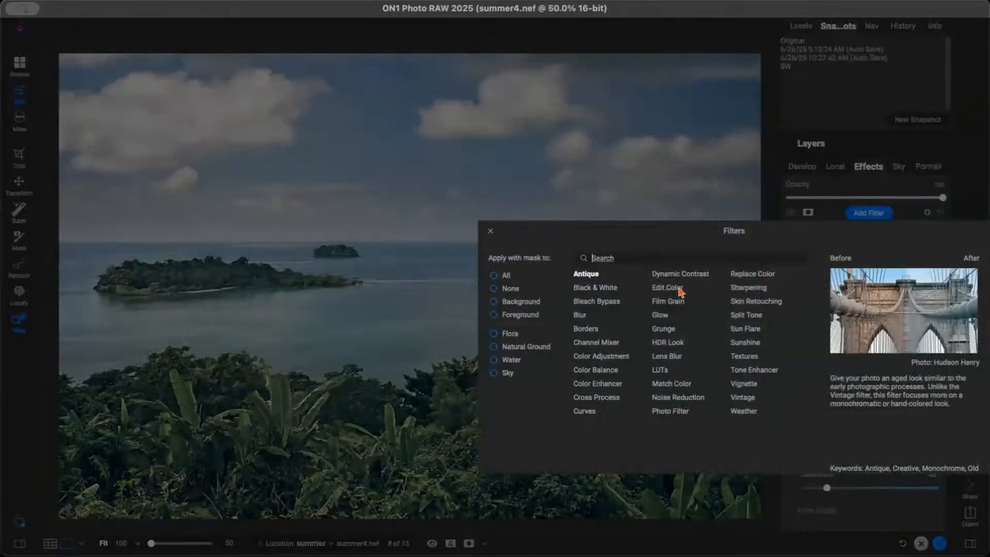
click(675, 304)
click(885, 349)
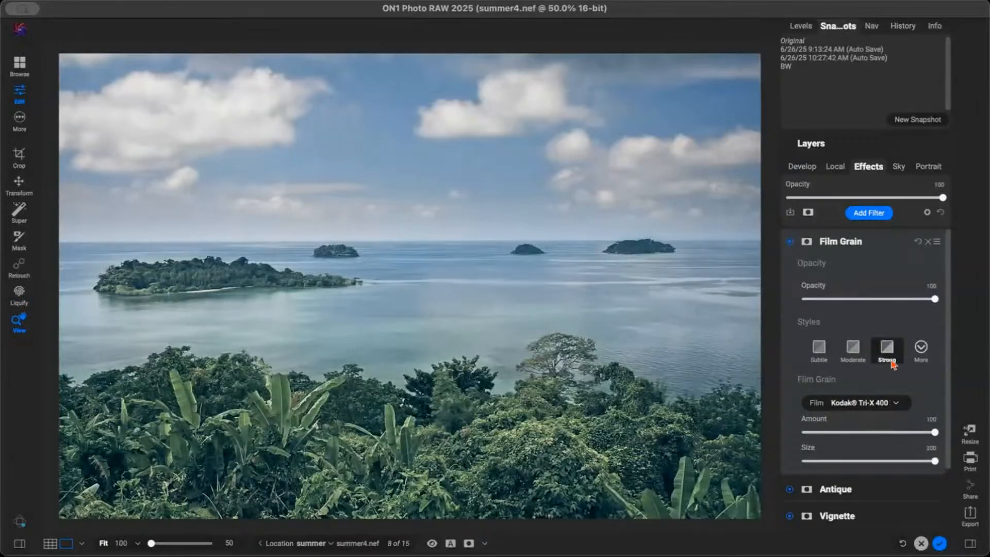
Add a Textures filter with the Leak style and save the look as a snapshot named Antique
click(870, 213)
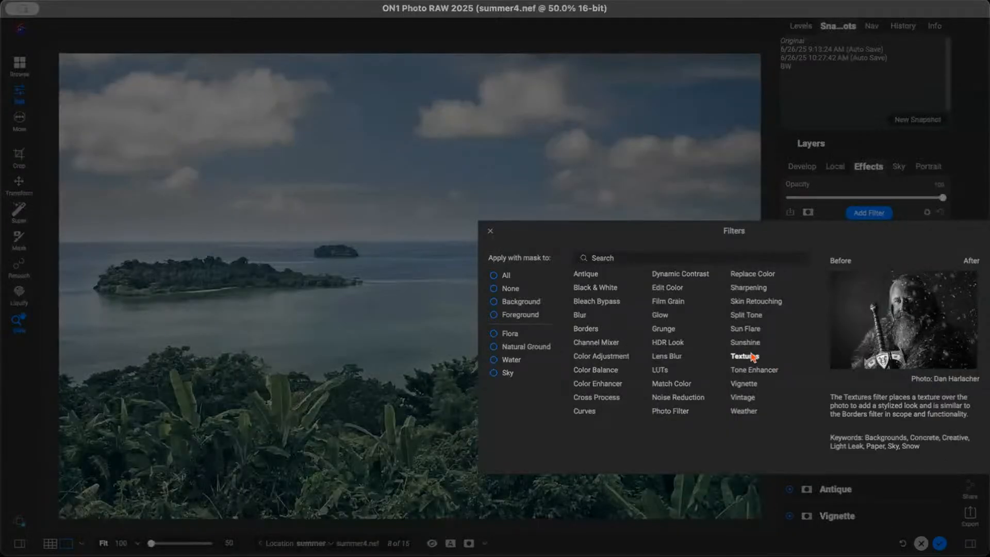
click(865, 345)
click(871, 348)
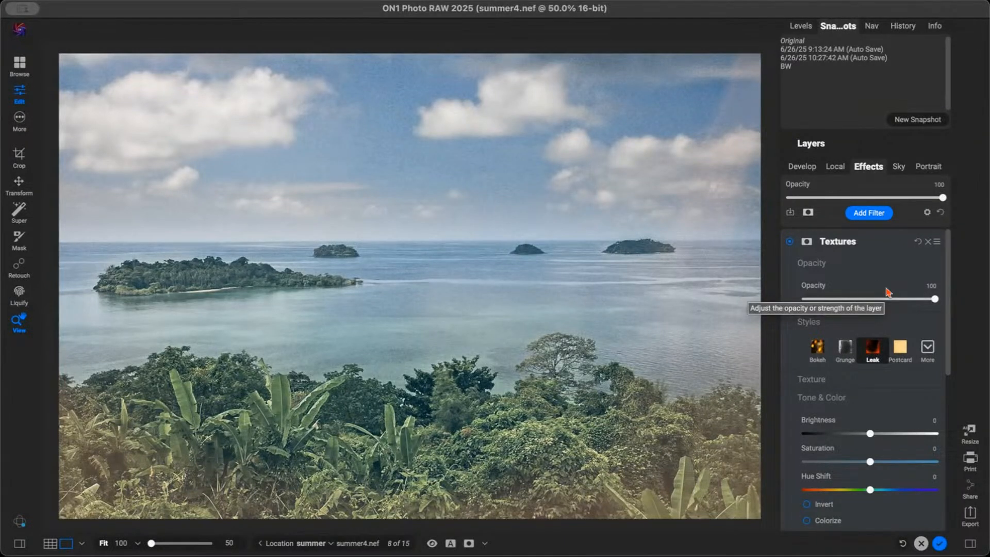
click(917, 120)
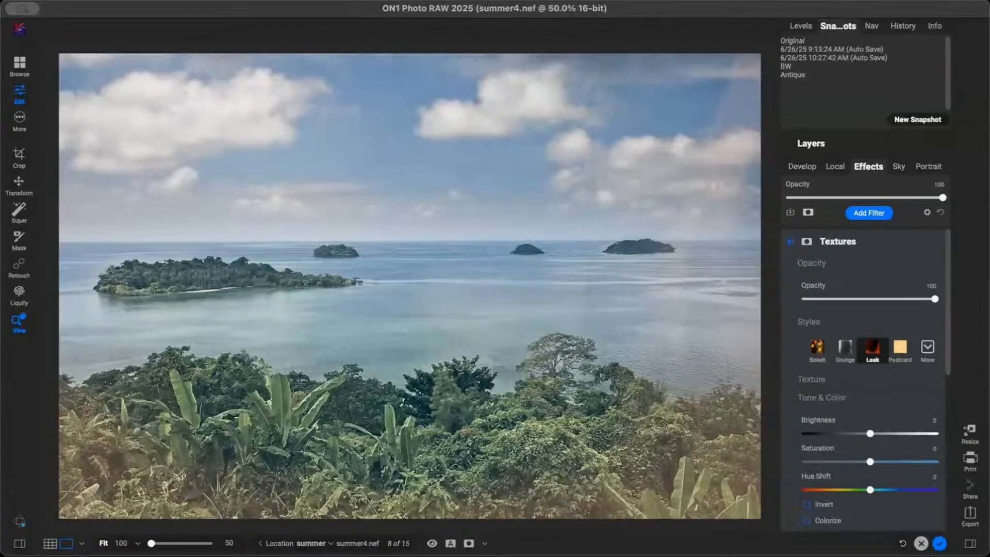
Remove the Textures, Film Grain and Antique filters from the photo
click(928, 241)
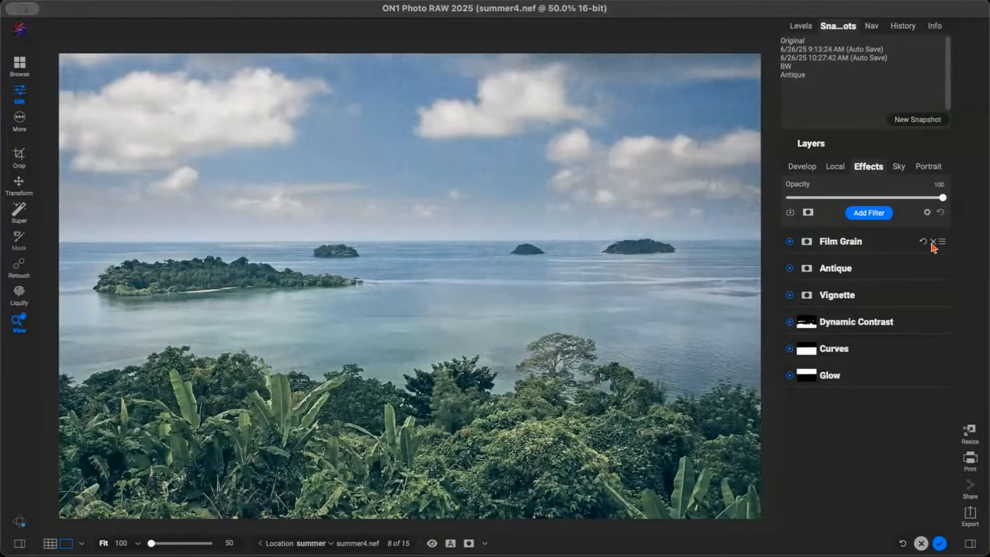
click(933, 242)
click(933, 242)
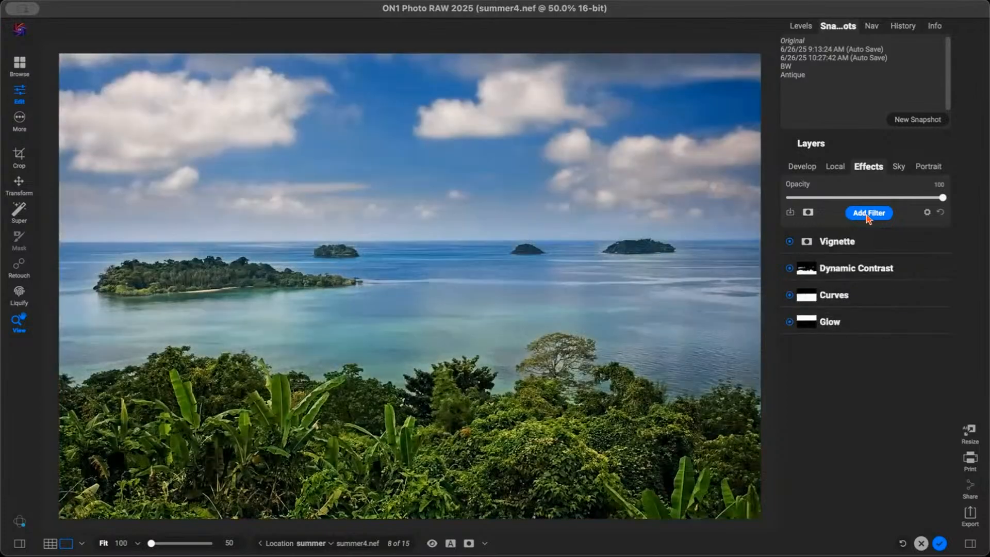
Add a LUTs filter with the Branagh style and save the look as a snapshot named LUTs
click(867, 213)
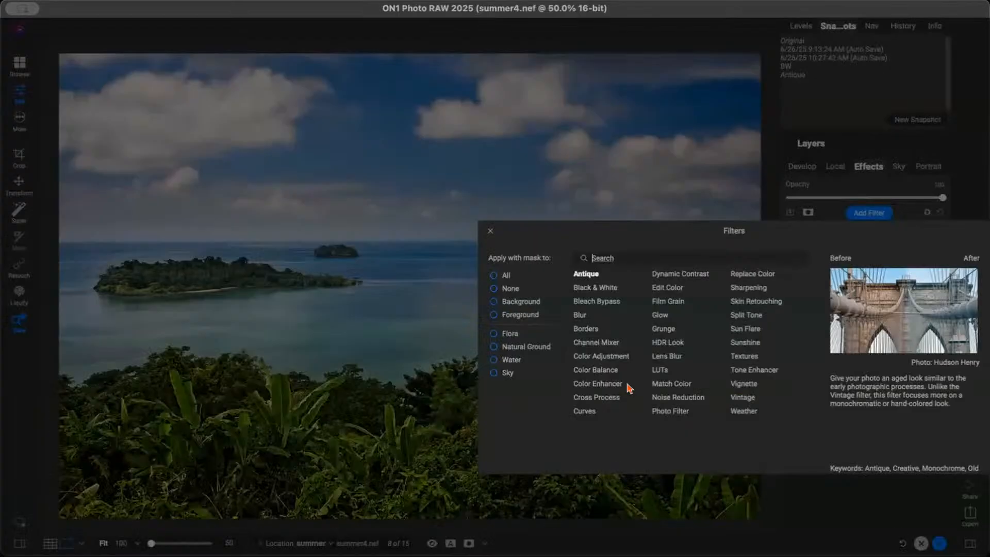
click(656, 382)
click(905, 350)
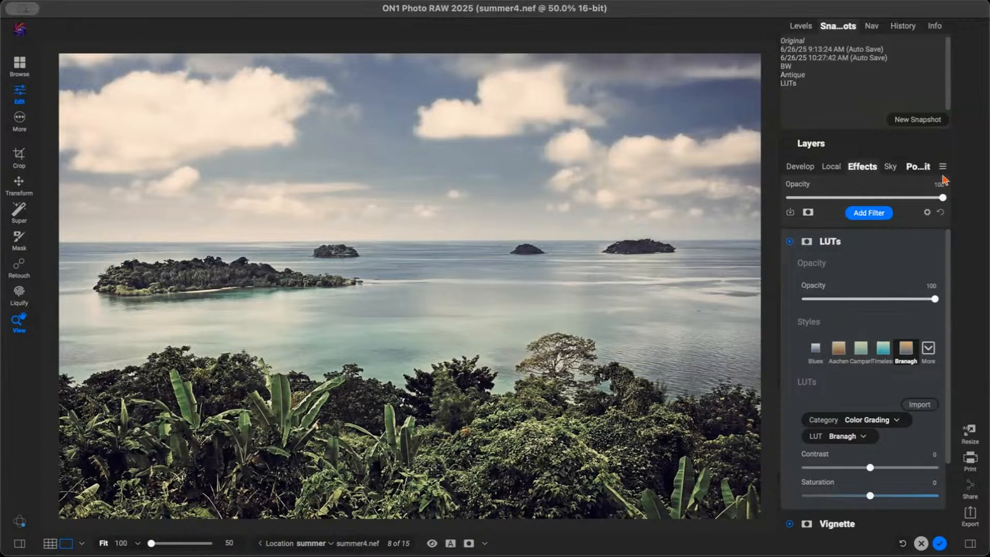
Remove the LUTs filter and compare the saved looks by switching between the BW, Antique and LUTs snapshots
click(929, 242)
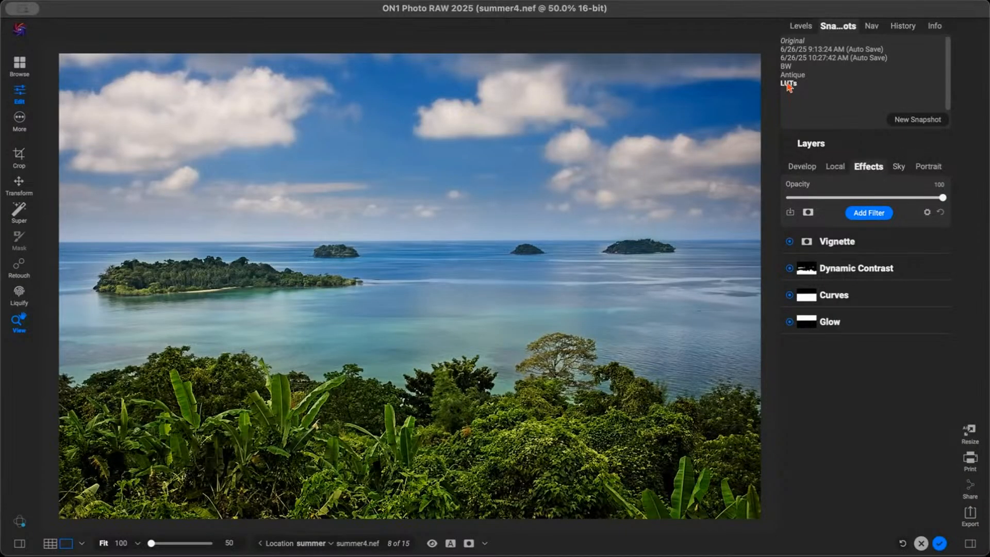
click(786, 67)
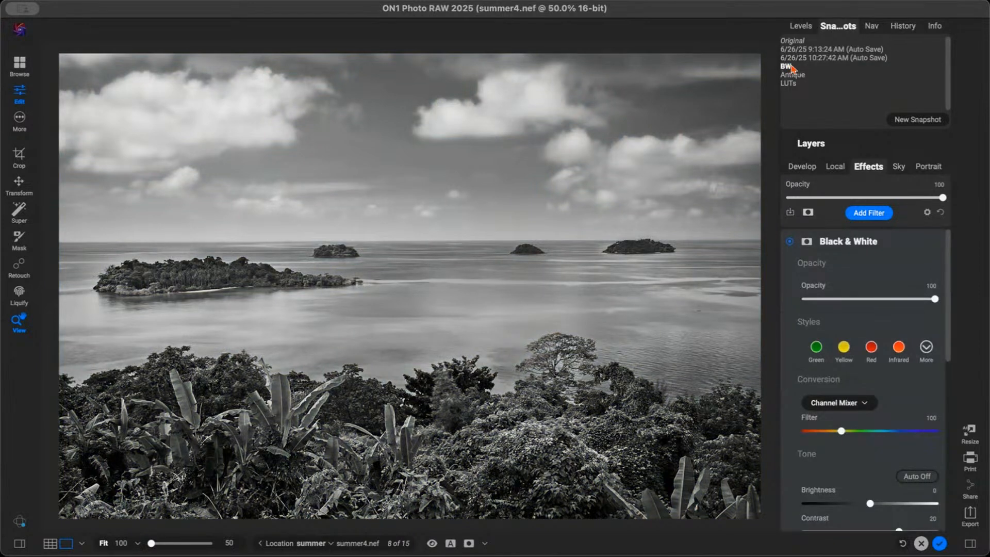
click(794, 75)
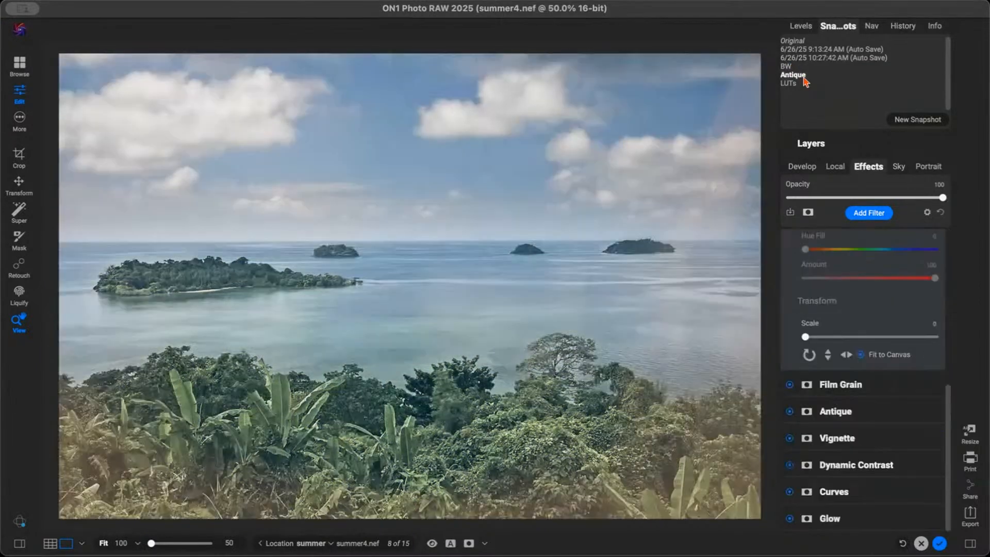
click(789, 84)
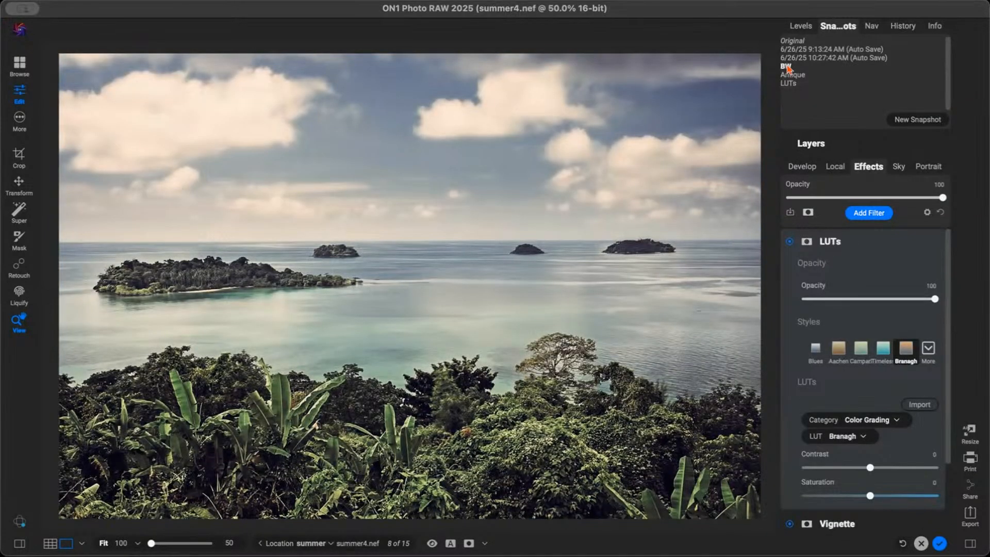
click(786, 66)
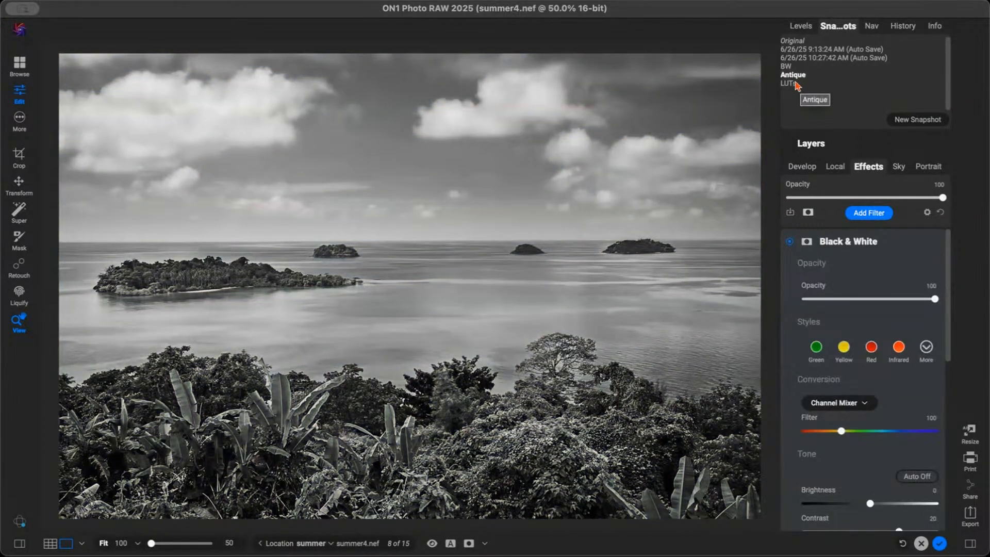
click(794, 85)
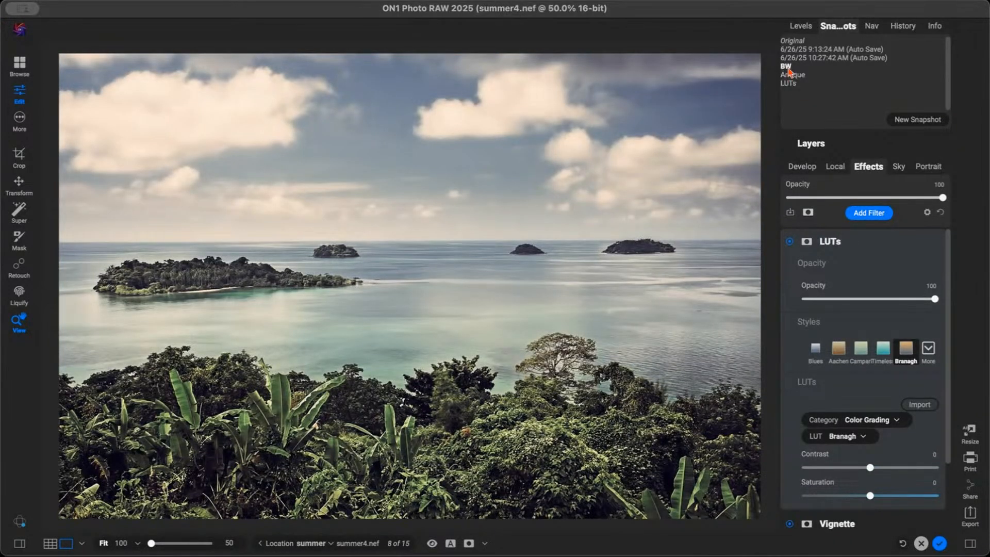
right_click(788, 71)
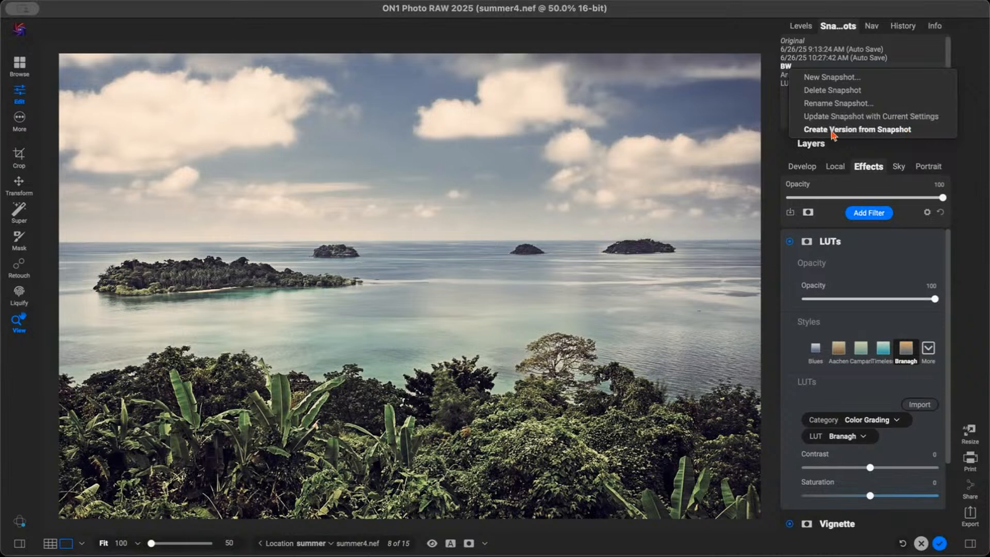
click(974, 65)
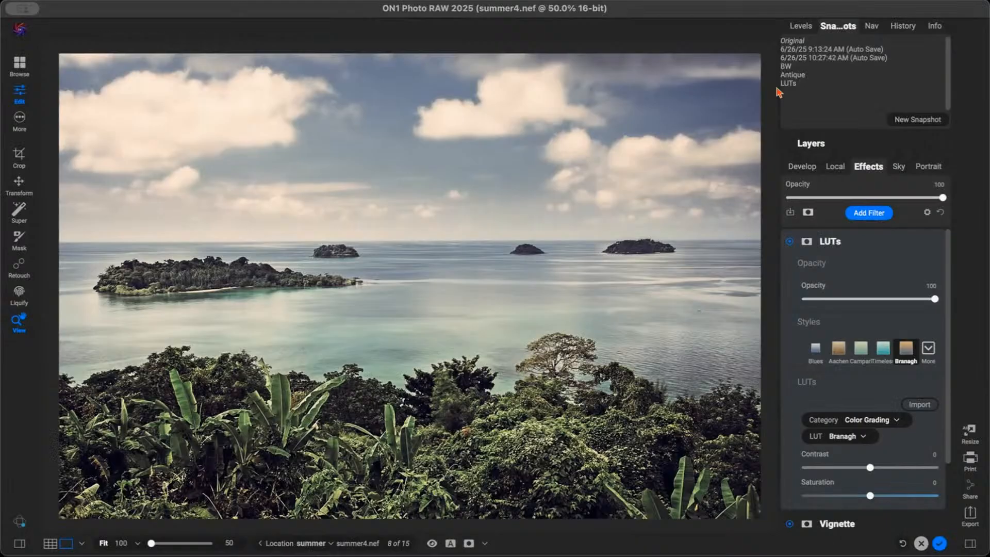
click(824, 81)
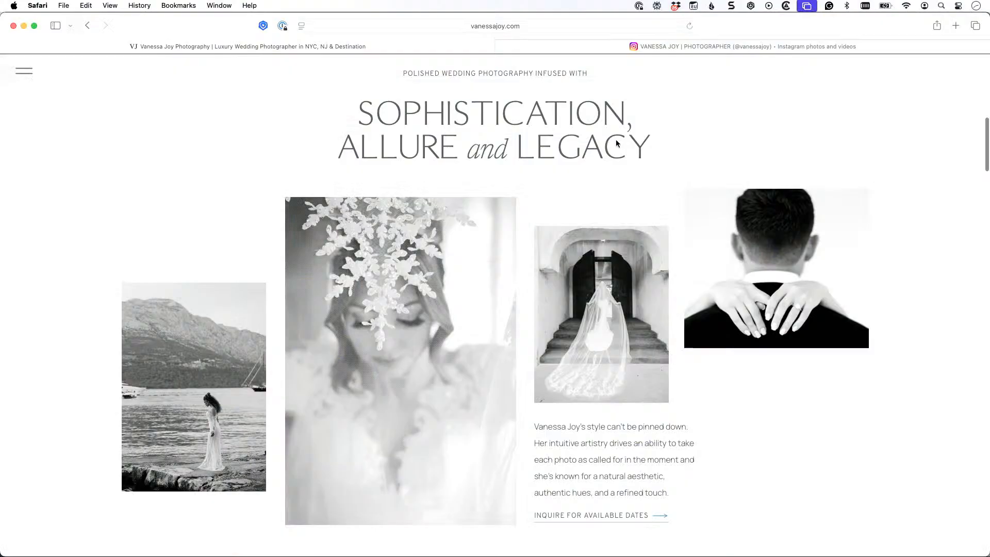
Look through the wedding photographer's homepage in Safari, examining its photo galleries, about section, portfolio introduction and client testimonials
scroll(615, 143, down, 1)
scroll(616, 142, down, 1)
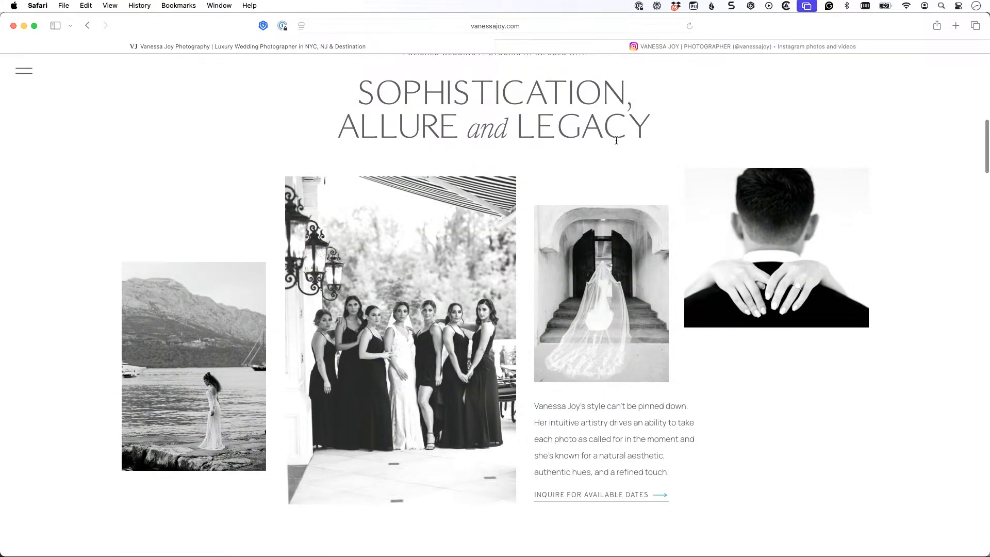
scroll(616, 140, down, 10)
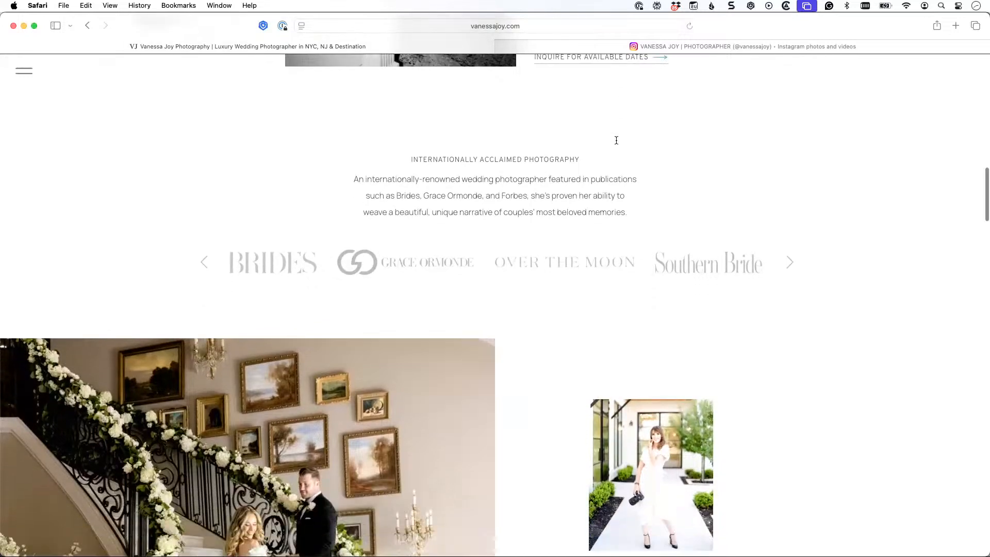
scroll(616, 140, down, 4)
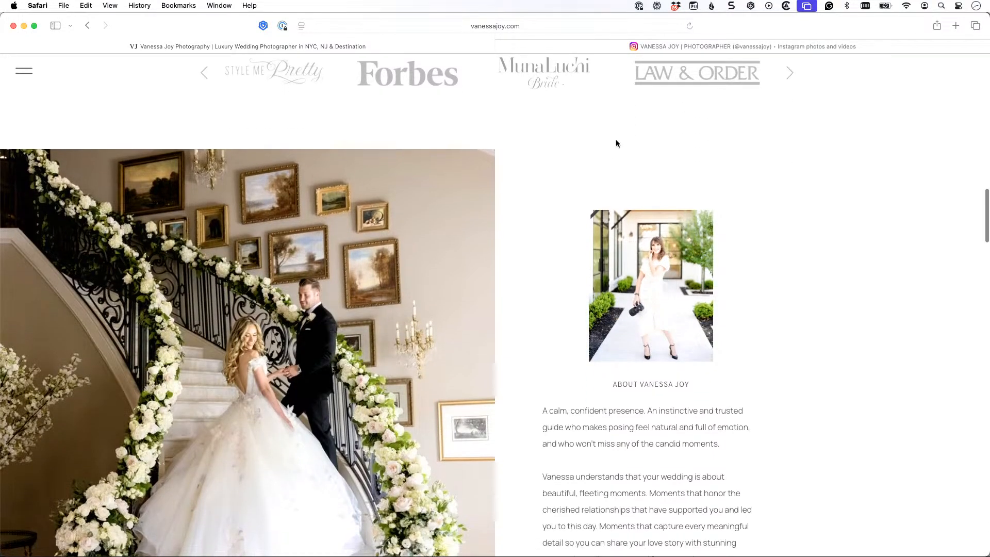
scroll(616, 143, down, 2)
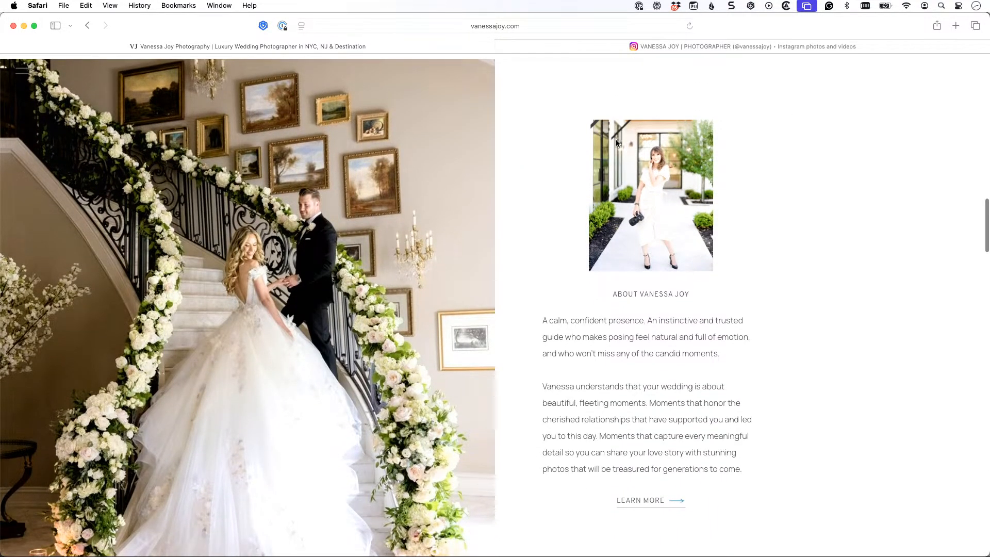
scroll(566, 161, down, 1)
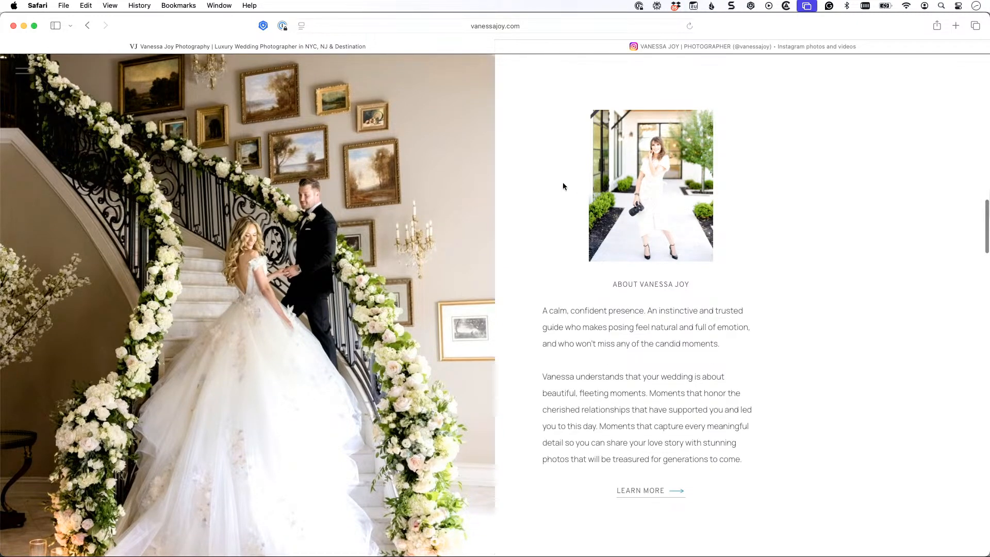
scroll(553, 170, down, 2)
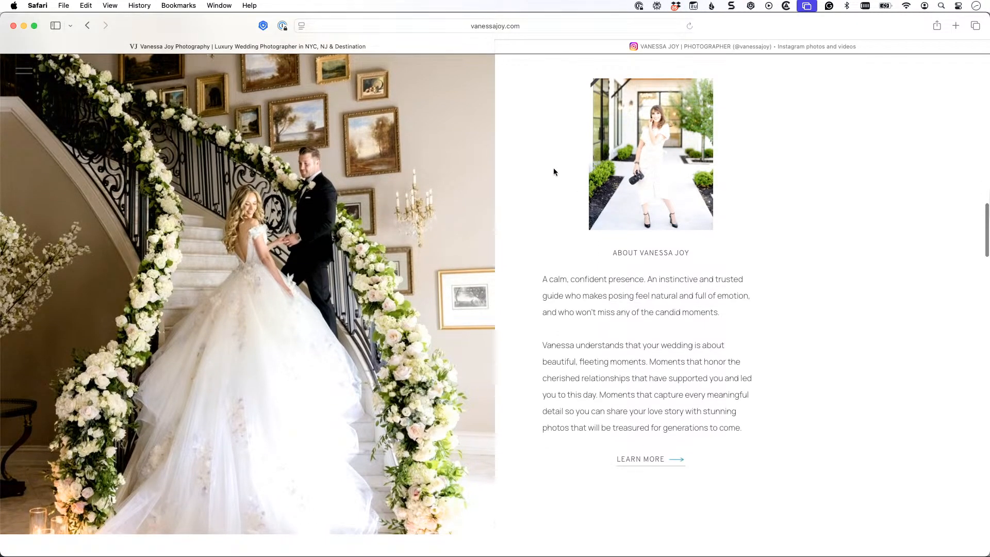
scroll(554, 172, down, 12)
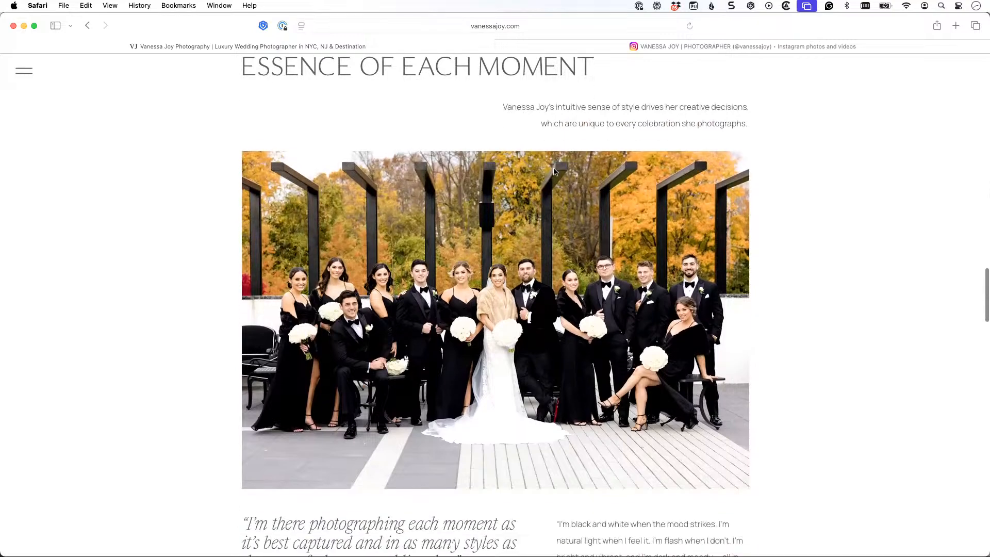
scroll(554, 171, up, 3)
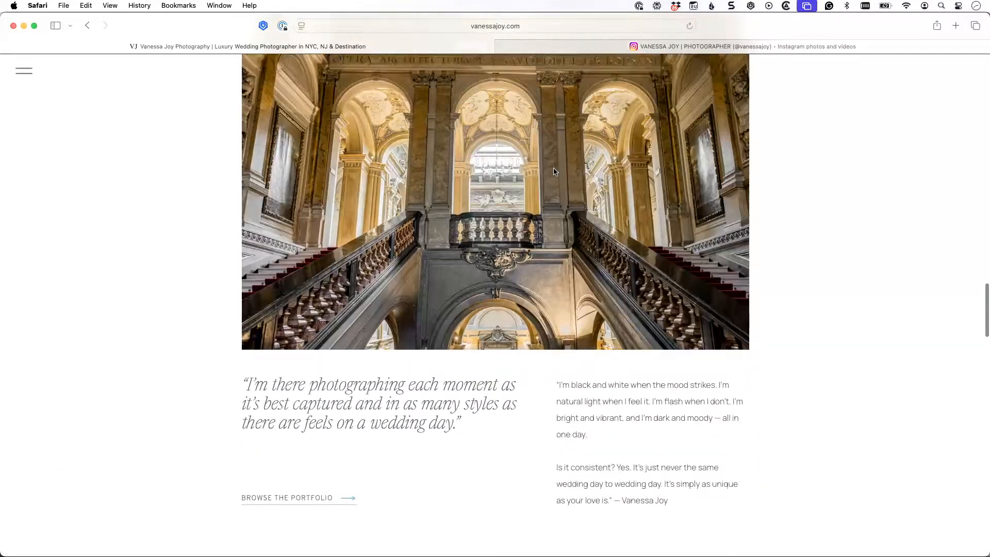
scroll(554, 171, down, 10)
scroll(554, 172, down, 1)
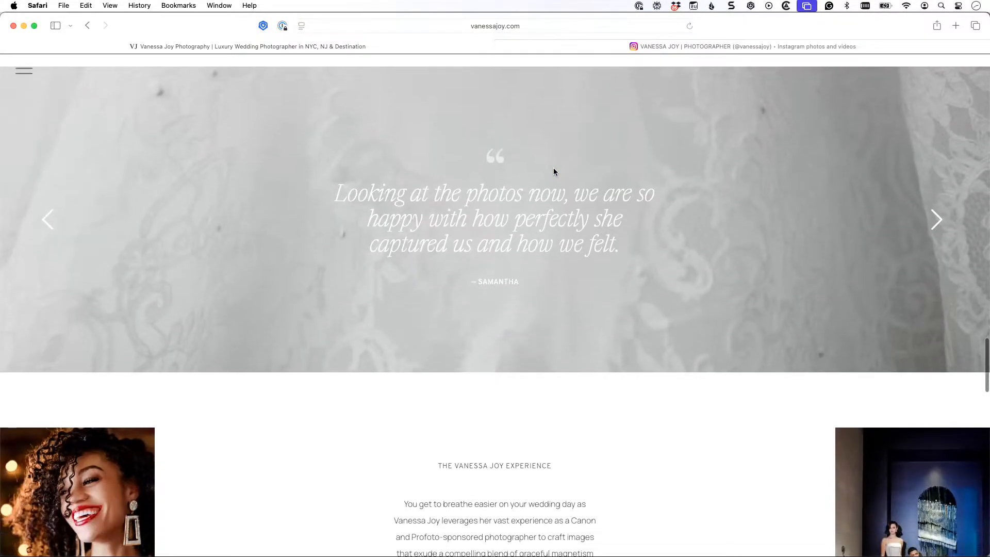
scroll(553, 172, down, 7)
scroll(554, 170, down, 10)
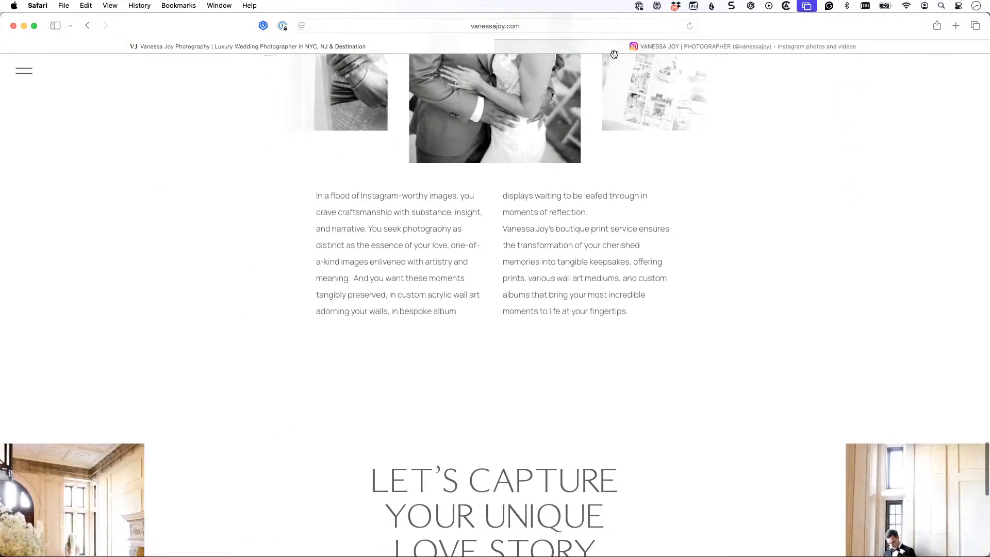
Switch to the photographer's Instagram profile and browse the grid of posts to examine the range of photography styles
click(644, 47)
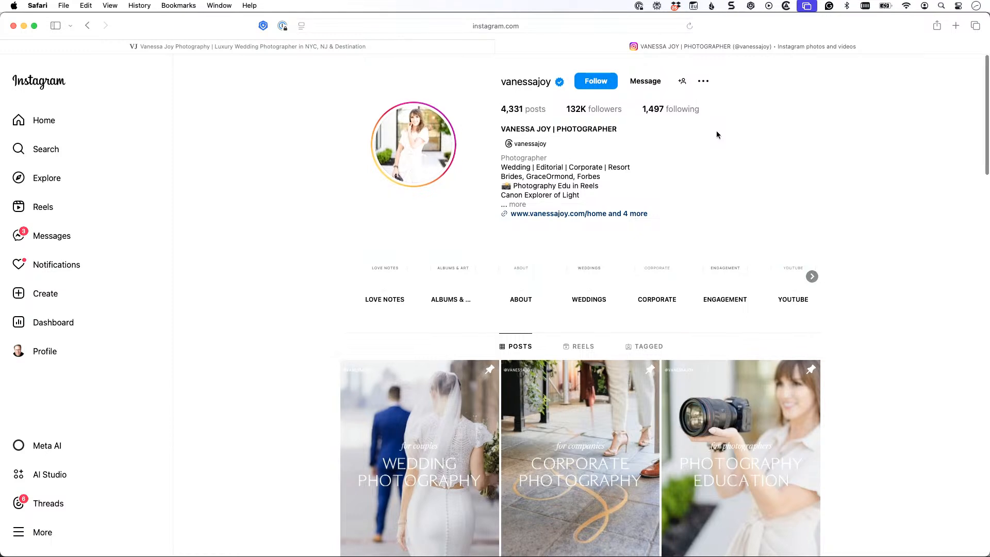
scroll(716, 131, down, 5)
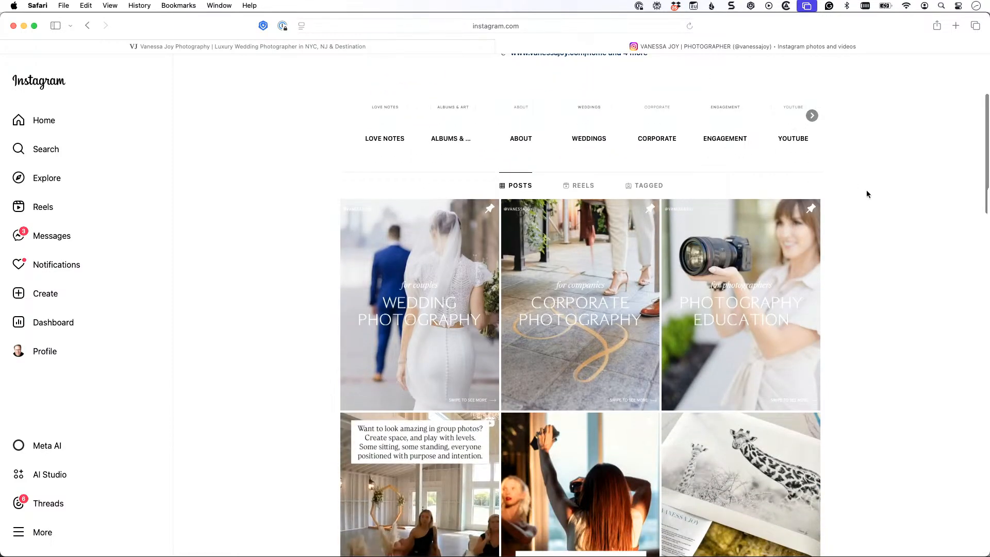
scroll(866, 189, down, 7)
scroll(884, 189, down, 10)
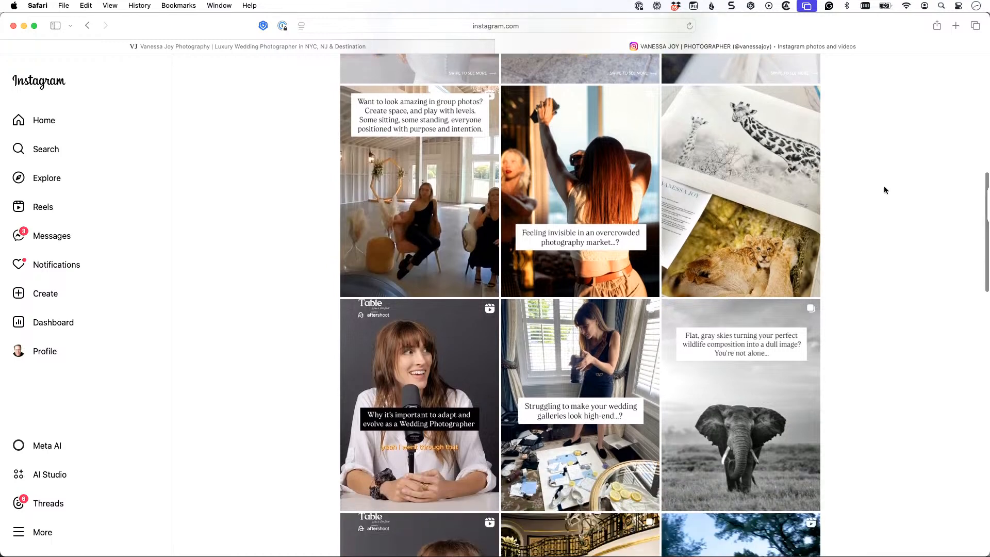
scroll(883, 190, down, 13)
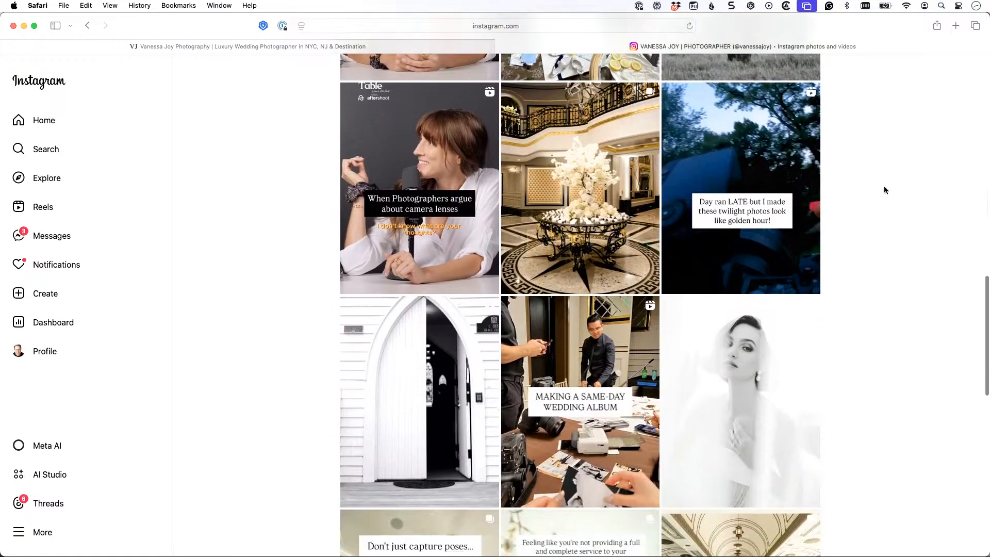
scroll(884, 190, down, 13)
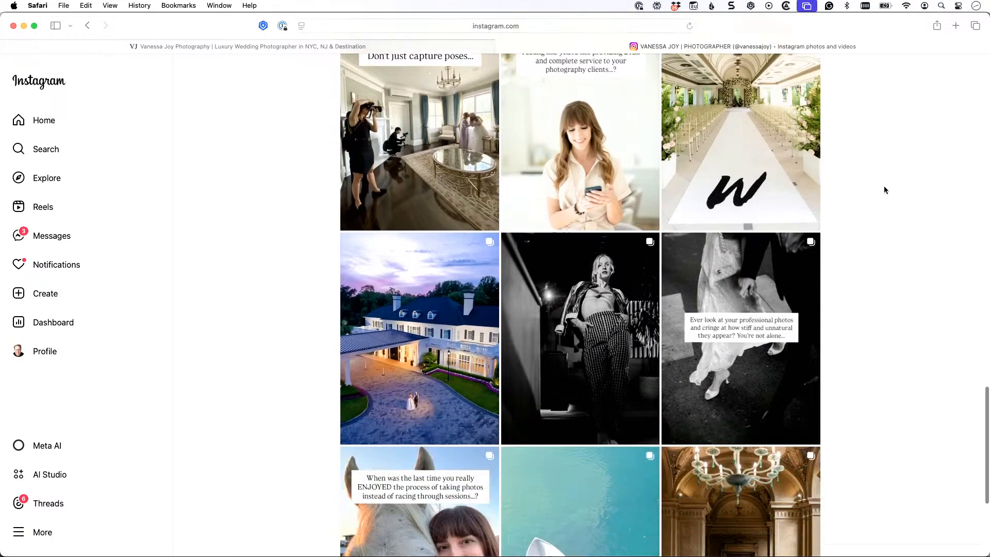
scroll(884, 189, down, 16)
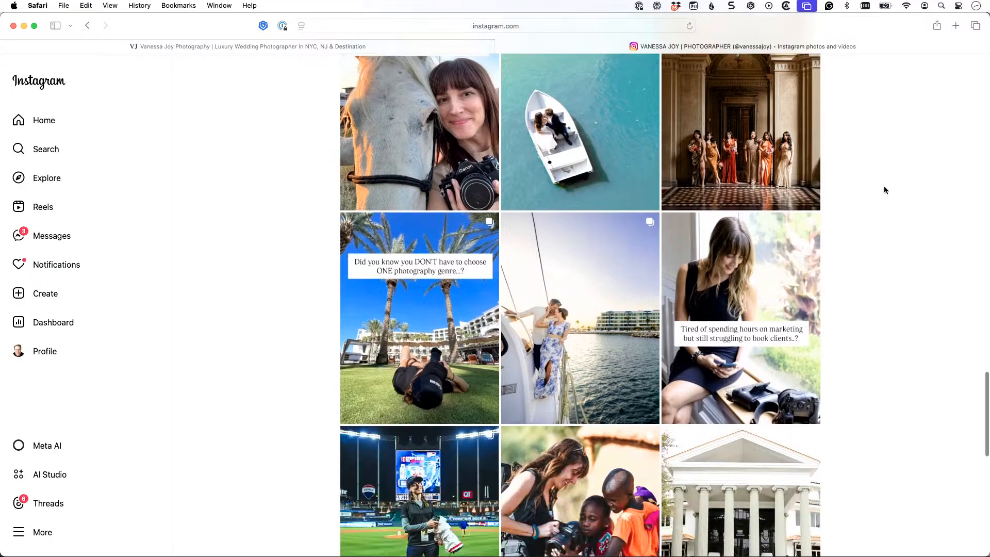
scroll(884, 190, up, 15)
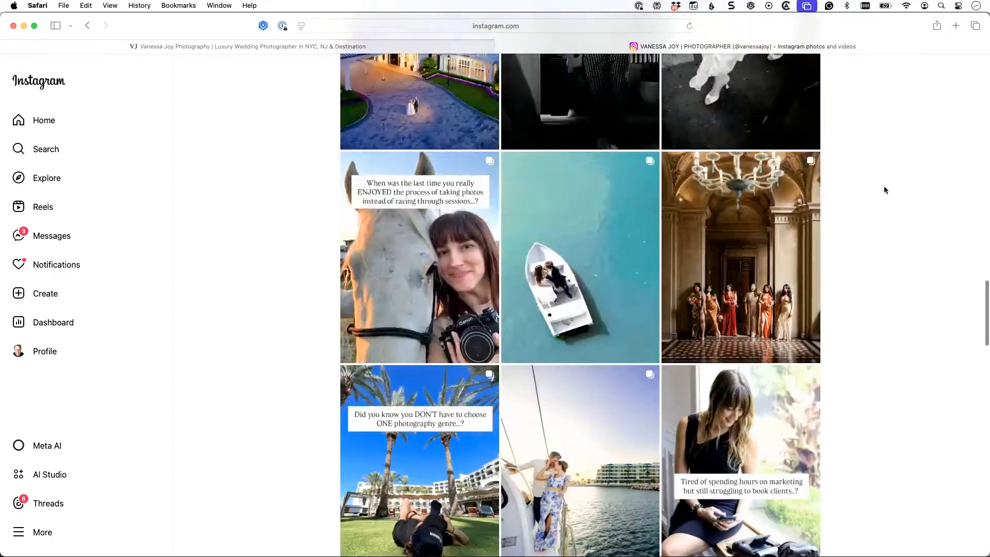